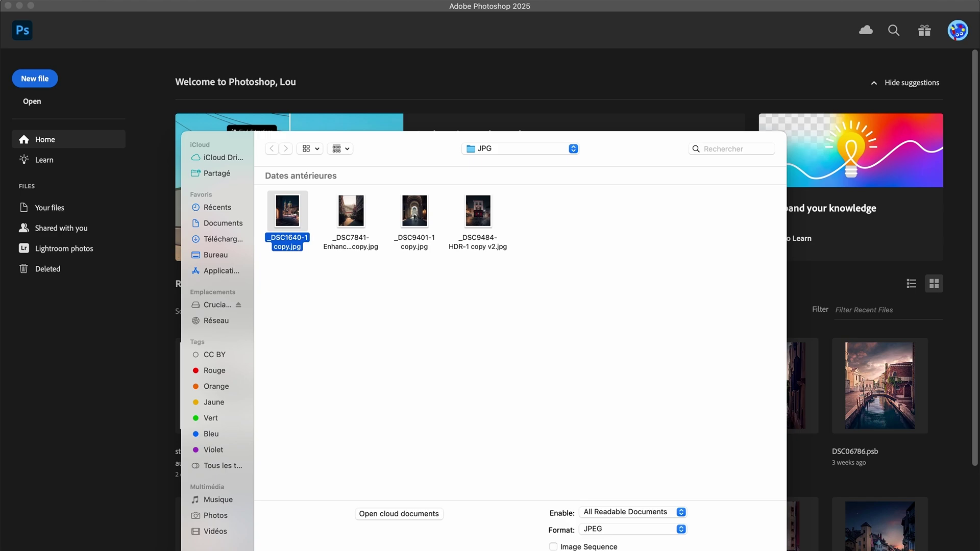
- Open the photo _DSC1640-1 copy.jpg and the raw file _DSC9478.ARW from the Paris 2024 folder
{"action": "key", "text": "Return"}
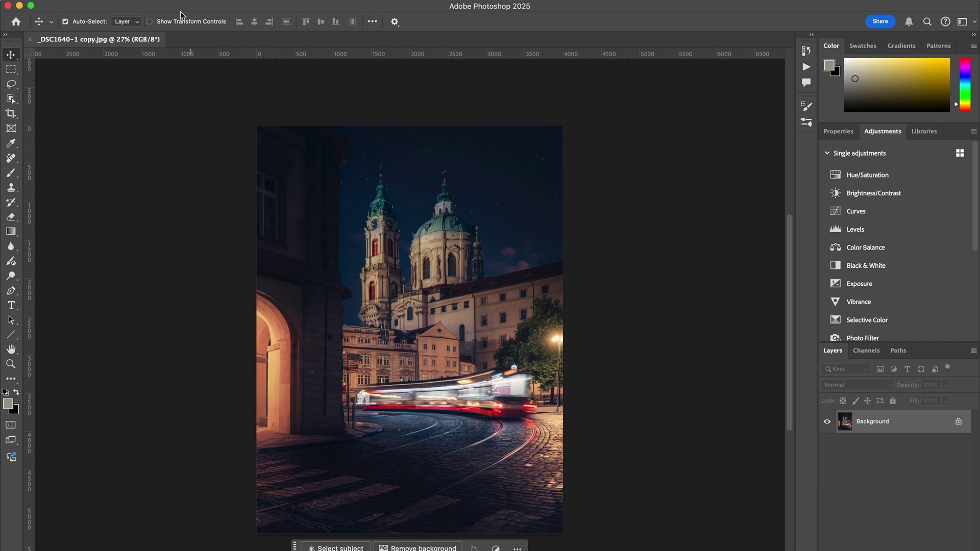
{"action": "left_click", "coordinate": [102, 6]}
{"action": "left_click", "coordinate": [119, 18]}
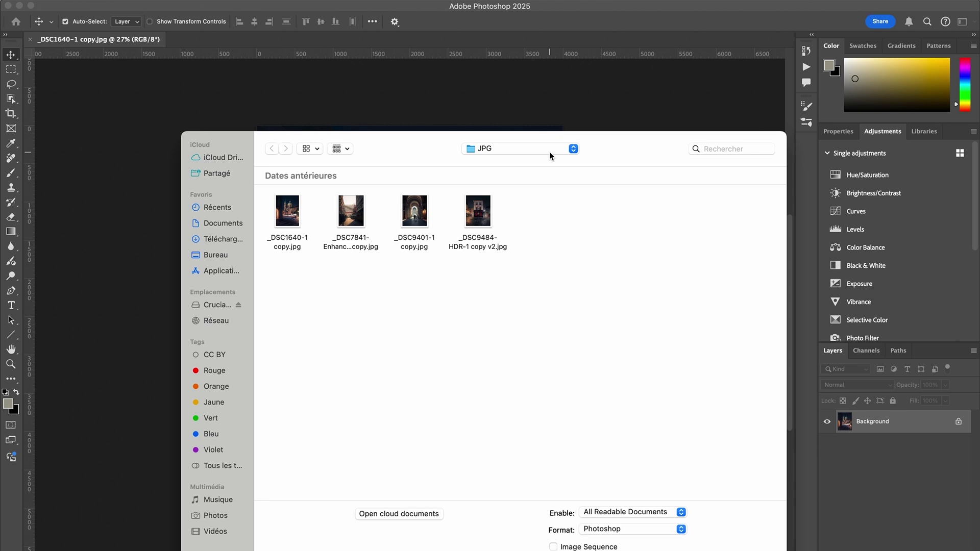
{"action": "left_click", "coordinate": [551, 156]}
{"action": "left_click", "coordinate": [551, 167]}
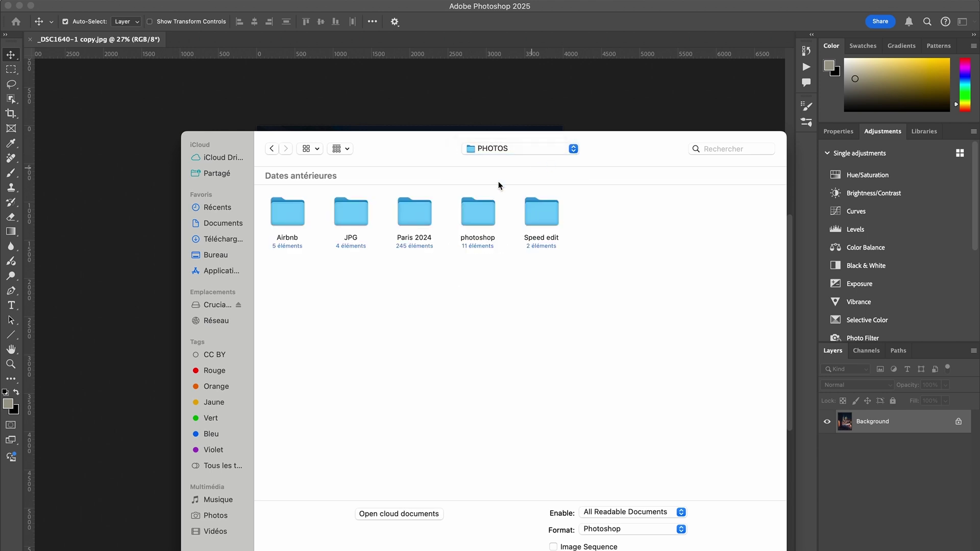
{"action": "double_click", "coordinate": [414, 212]}
{"action": "left_click_drag", "start_coordinate": [784, 212], "coordinate": [772, 436]}
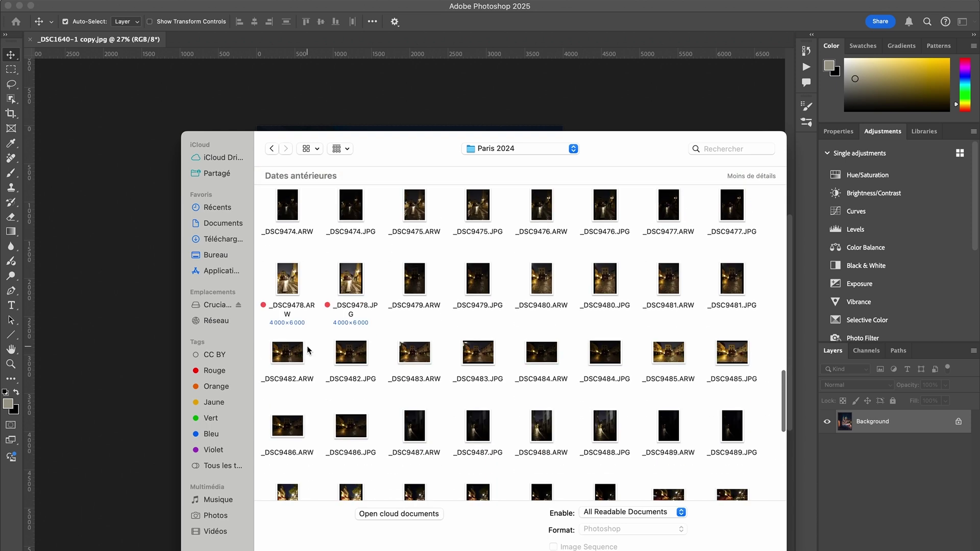
{"action": "left_click", "coordinate": [285, 280]}
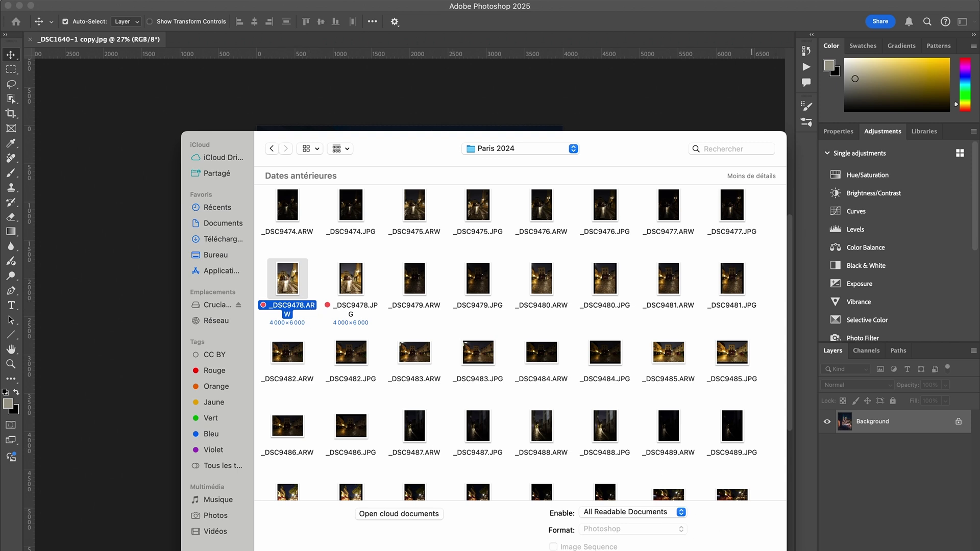
{"action": "key", "text": "Return"}
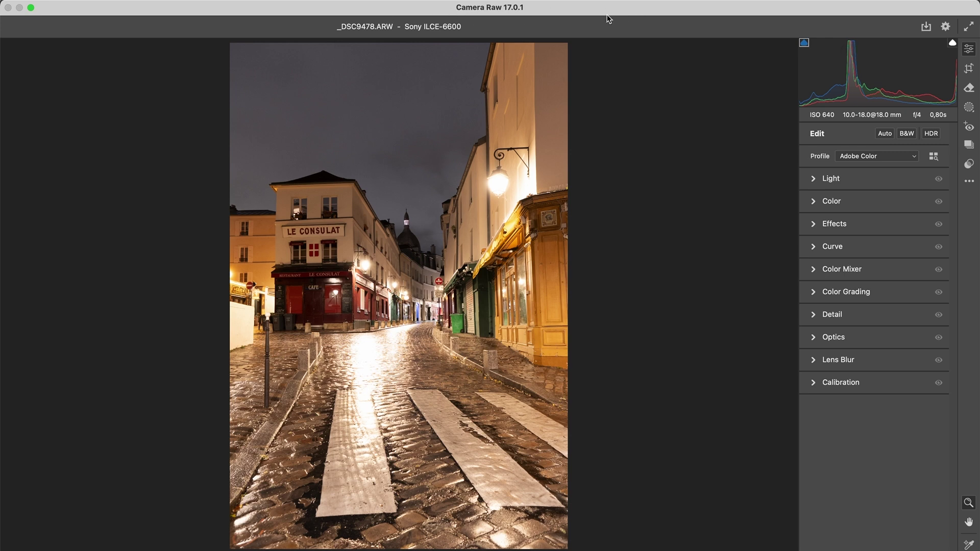
- Set the raw photo's Light values to Exposure -0.90, Highlights -100 and Shadows +100
{"action": "left_click", "coordinate": [848, 184]}
{"action": "left_click_drag", "start_coordinate": [884, 242], "coordinate": [801, 242]}
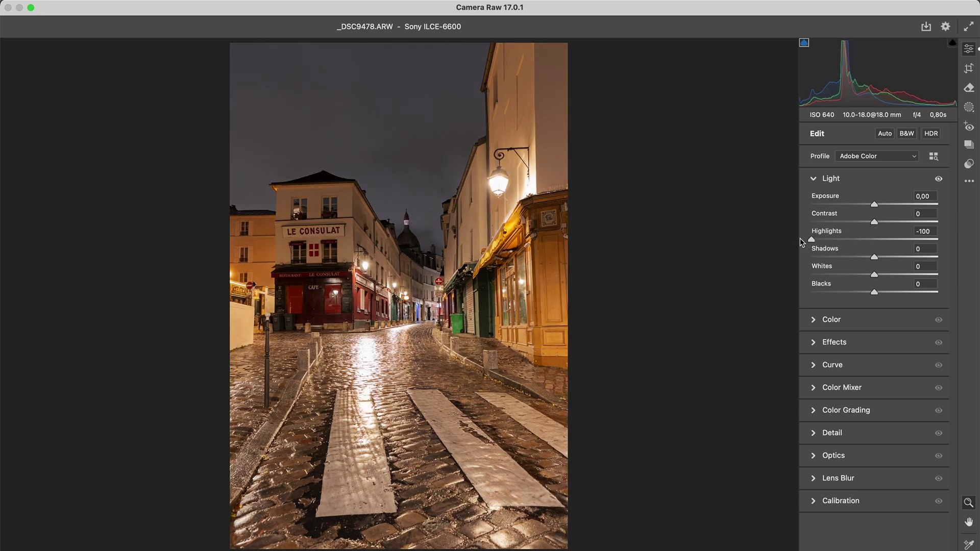
{"action": "left_click_drag", "start_coordinate": [874, 258], "coordinate": [925, 256]}
{"action": "left_click_drag", "start_coordinate": [876, 204], "coordinate": [863, 204]}
{"action": "left_click_drag", "start_coordinate": [924, 258], "coordinate": [942, 257]}
{"action": "left_click_drag", "start_coordinate": [862, 204], "coordinate": [862, 209]}
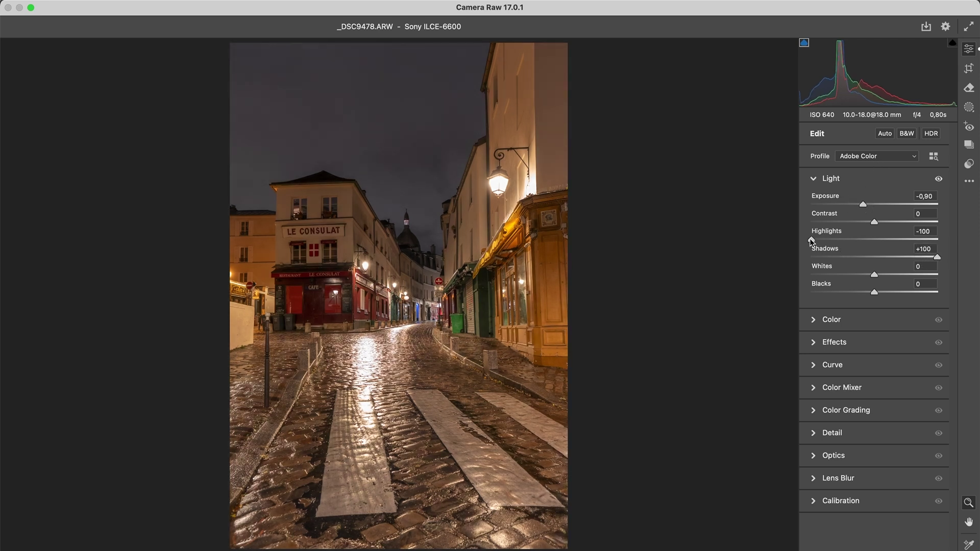
- Cool the raw photo slightly by lowering its color temperature, and reduce Clarity in the Effects settings
{"action": "left_click", "coordinate": [851, 327]}
{"action": "left_click_drag", "start_coordinate": [827, 247], "coordinate": [823, 250]}
{"action": "left_click", "coordinate": [832, 178]}
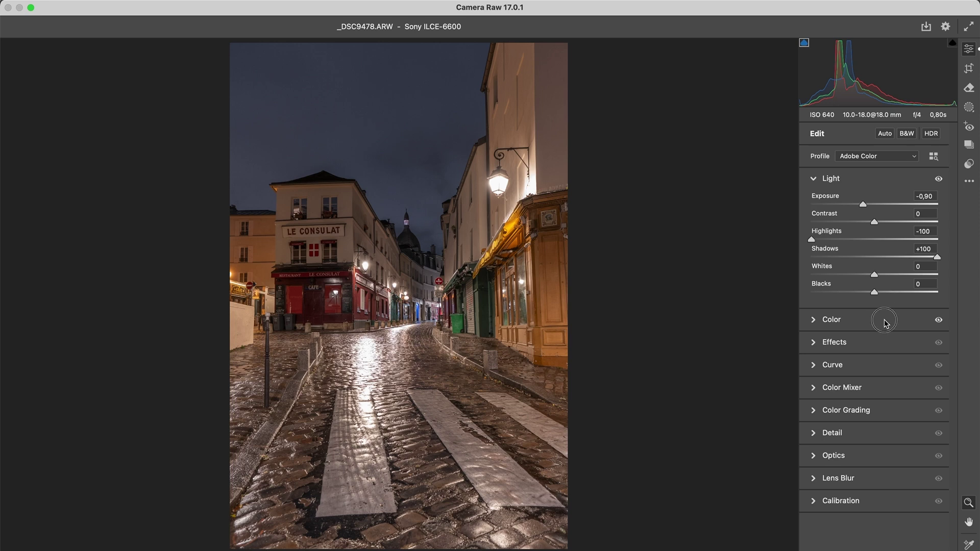
{"action": "left_click", "coordinate": [884, 320]}
{"action": "left_click", "coordinate": [837, 317]}
{"action": "left_click_drag", "start_coordinate": [874, 266], "coordinate": [860, 266]}
- Color-grade the shadows slightly toward blue and the highlights slightly toward orange, and open the raw photo as an object
{"action": "left_click", "coordinate": [871, 292]}
{"action": "left_click_drag", "start_coordinate": [841, 460], "coordinate": [837, 464]}
{"action": "left_click_drag", "start_coordinate": [911, 463], "coordinate": [913, 459]}
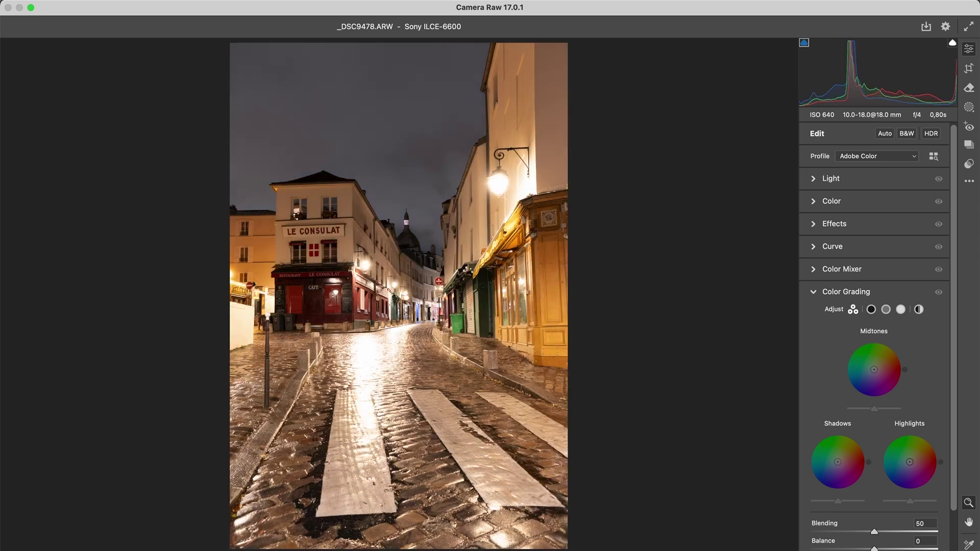
{"action": "left_click", "coordinate": [845, 295]}
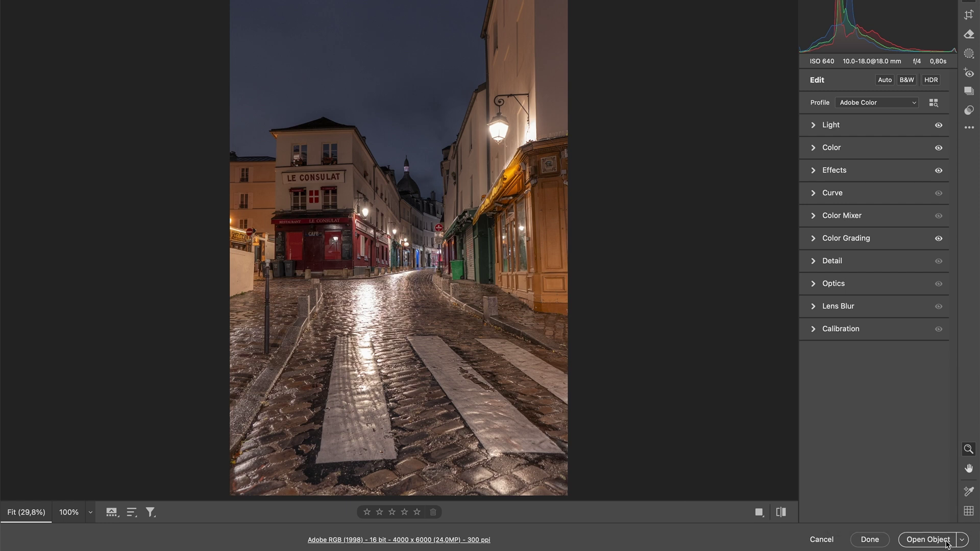
{"action": "left_click", "coordinate": [947, 543]}
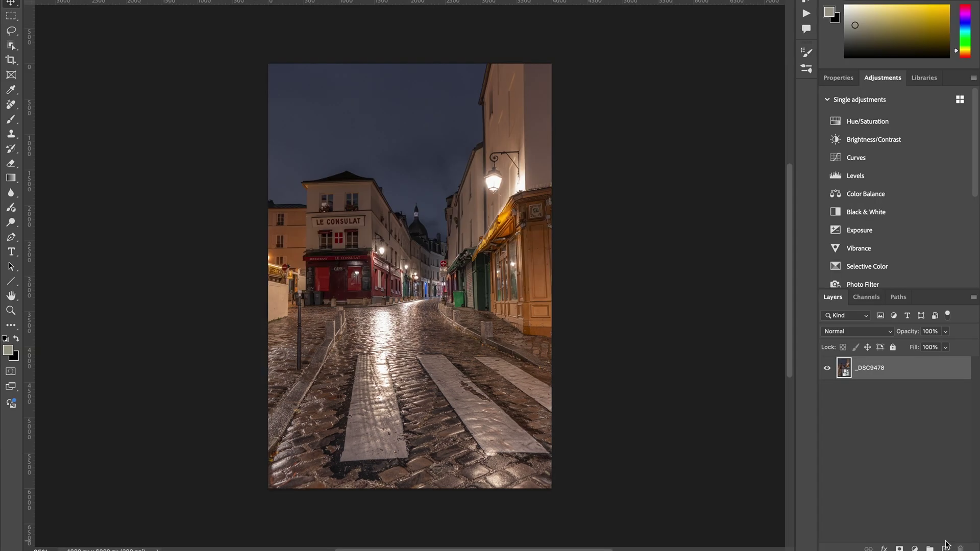
- Reopen the _DSC9478 smart object's raw settings, review its Light adjustments and return to the document
{"action": "double_click", "coordinate": [849, 370]}
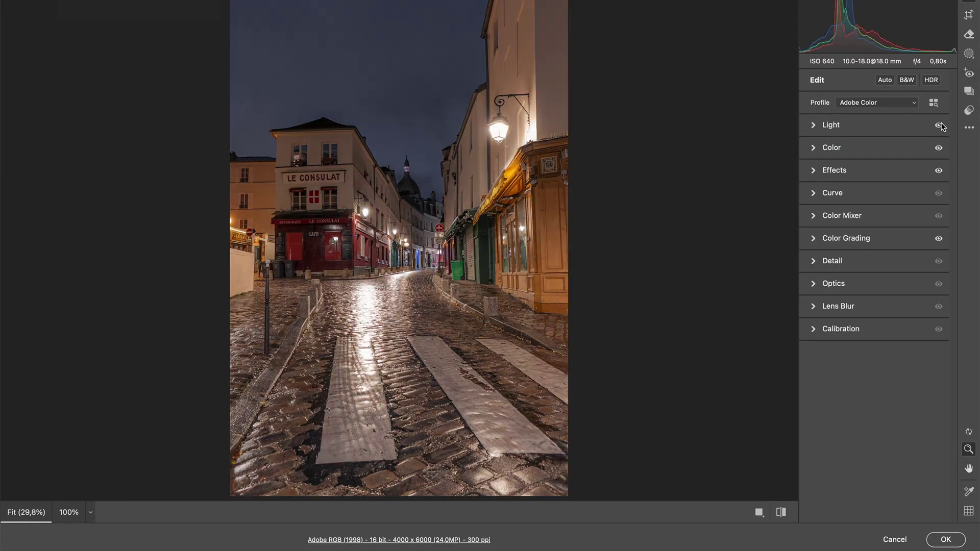
{"action": "left_click", "coordinate": [889, 129]}
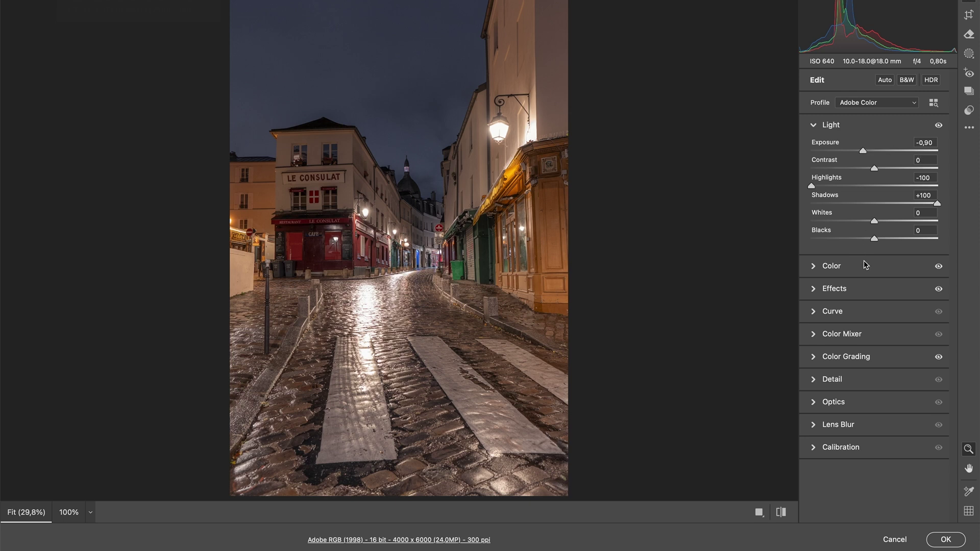
{"action": "left_click", "coordinate": [946, 542]}
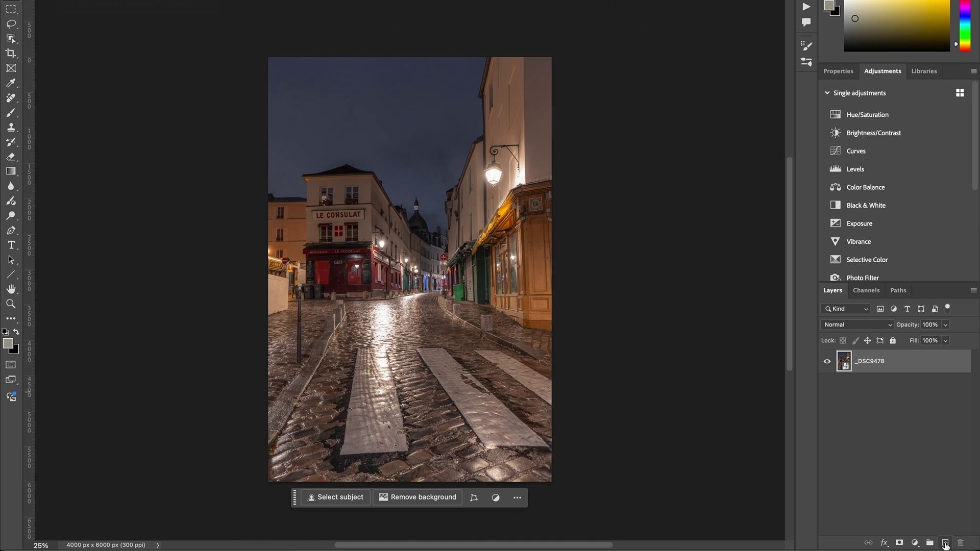
- Add three empty layers above the _DSC9478 layer and switch the topmost one's visibility off and on
{"action": "left_click", "coordinate": [945, 543]}
{"action": "left_click", "coordinate": [946, 543]}
{"action": "left_click", "coordinate": [945, 543]}
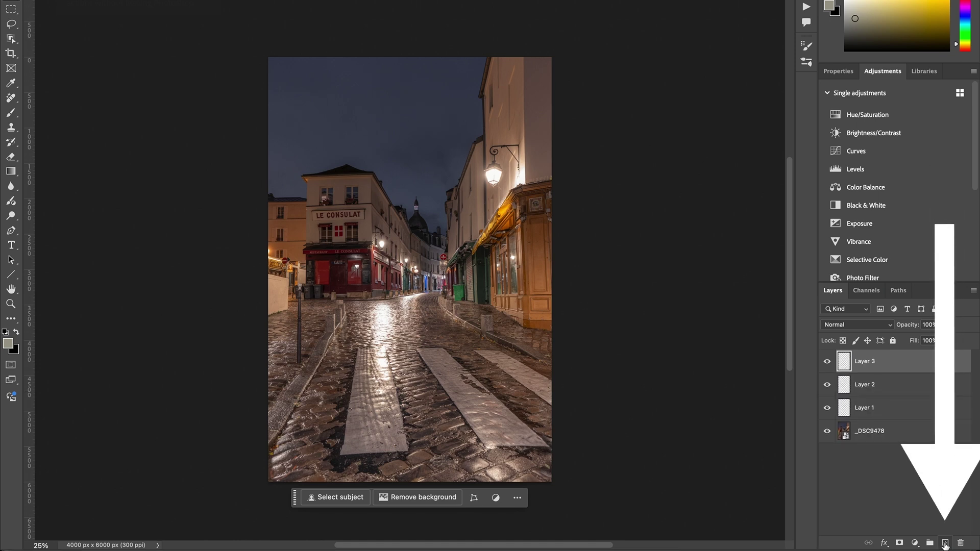
{"action": "left_click", "coordinate": [828, 361]}
{"action": "left_click", "coordinate": [827, 362]}
- Paint a broad grey horizontal band across the middle of the photo on Layer 2 with the Brush tool
{"action": "left_click", "coordinate": [868, 385]}
{"action": "key", "text": "b"}
{"action": "left_click_drag", "start_coordinate": [390, 279], "coordinate": [428, 277]}
{"action": "mouse_move", "coordinate": [587, 256]}
{"action": "left_mouse_down"}
{"action": "mouse_move", "coordinate": [554, 251]}
{"action": "mouse_move", "coordinate": [694, 250]}
{"action": "left_mouse_up"}
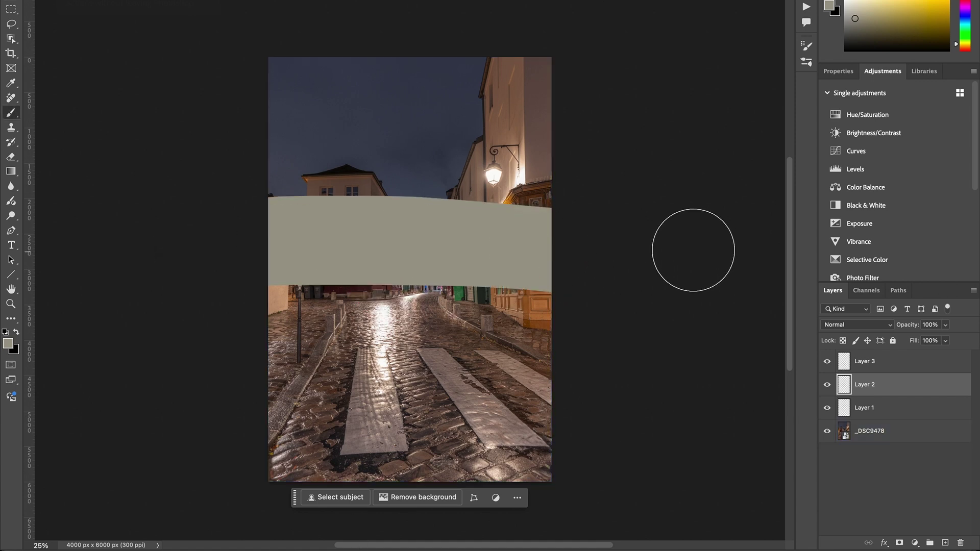
- Paint a broad black vertical band over the full height of the photo on Layer 3
{"action": "left_click", "coordinate": [846, 363]}
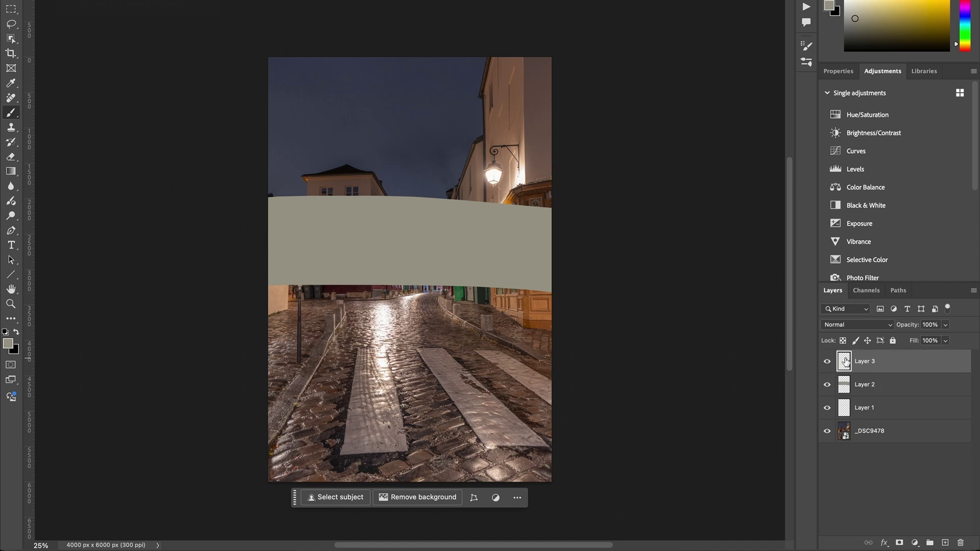
{"action": "key", "text": "x"}
{"action": "left_click_drag", "start_coordinate": [454, 152], "coordinate": [415, 140]}
{"action": "mouse_move", "coordinate": [414, 43]}
{"action": "left_mouse_down"}
{"action": "mouse_move", "coordinate": [393, 269]}
{"action": "mouse_move", "coordinate": [382, 100]}
{"action": "left_mouse_up"}
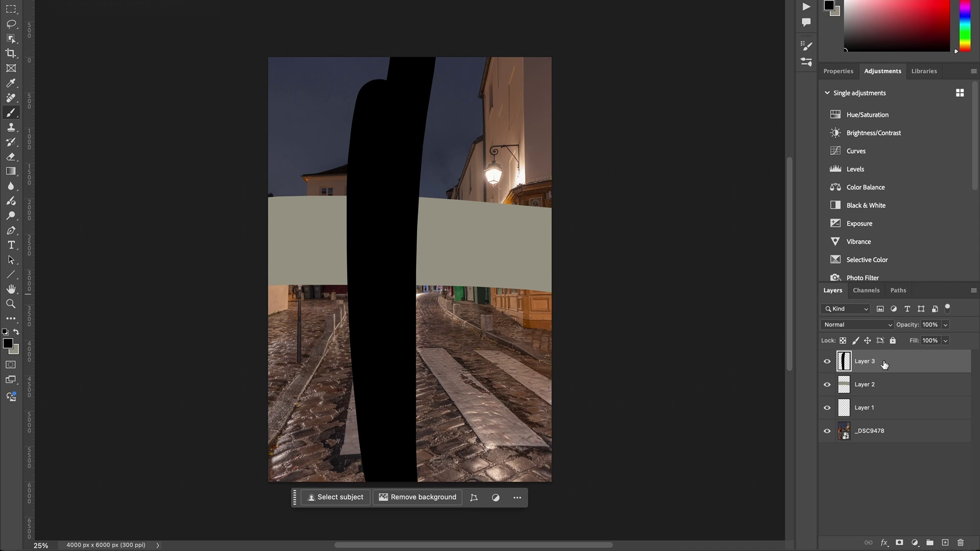
- Delete Layer 1, Layer 2 and Layer 3, keeping only the _DSC9478 layer
{"action": "left_click", "coordinate": [881, 391]}
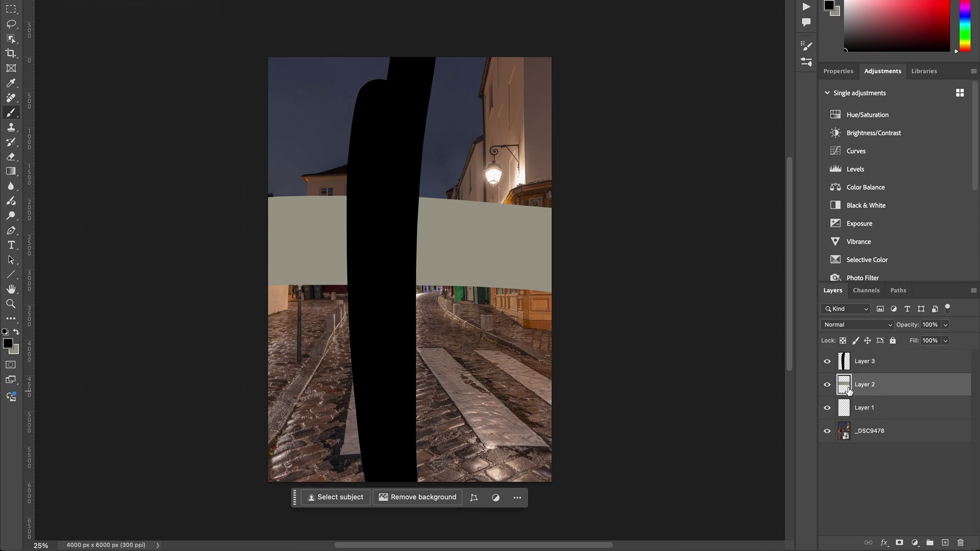
{"action": "left_click", "coordinate": [873, 388]}
{"action": "mouse_move", "coordinate": [873, 388]}
{"action": "left_mouse_down"}
{"action": "mouse_move", "coordinate": [871, 359]}
{"action": "mouse_move", "coordinate": [868, 396]}
{"action": "left_mouse_up"}
{"action": "left_click", "coordinate": [852, 412]}
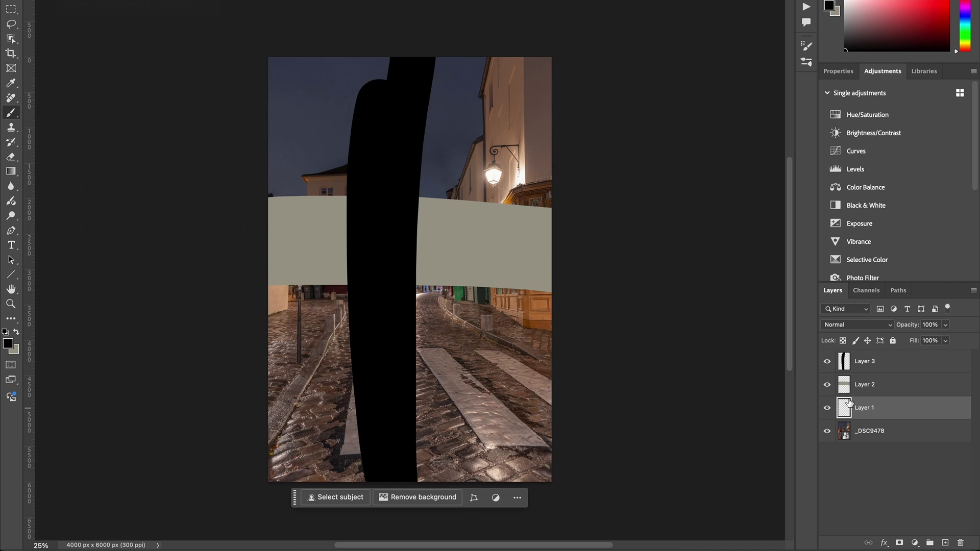
{"action": "left_click", "coordinate": [882, 364], "text": "shift"}
{"action": "key", "text": "Delete"}
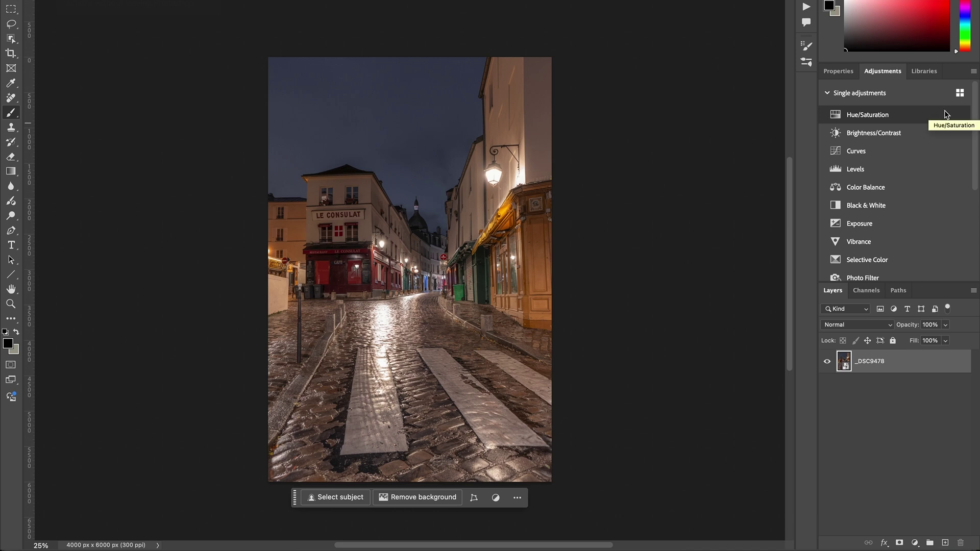
- Add a Hue/Saturation adjustment layer above the photo and return to the list of adjustments
{"action": "left_click", "coordinate": [881, 115]}
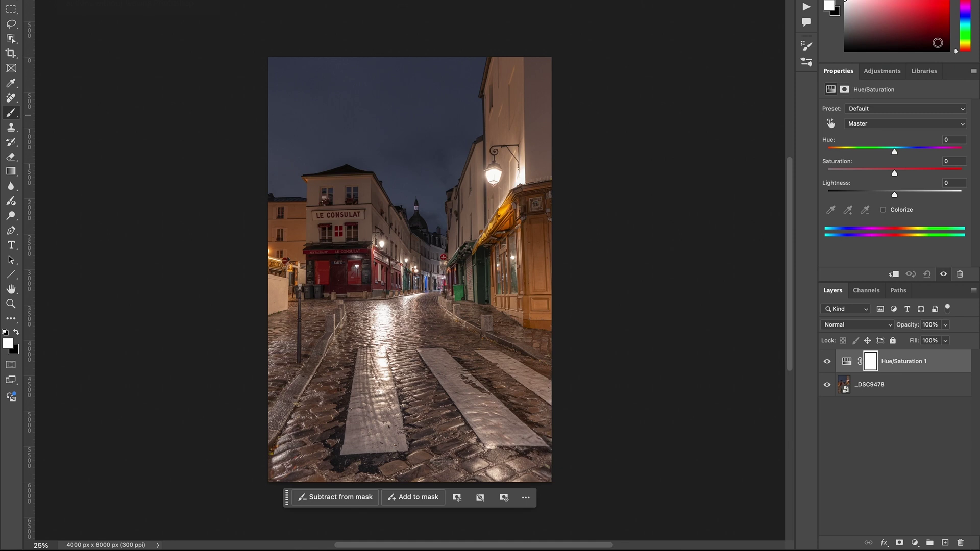
{"action": "left_click", "coordinate": [878, 70]}
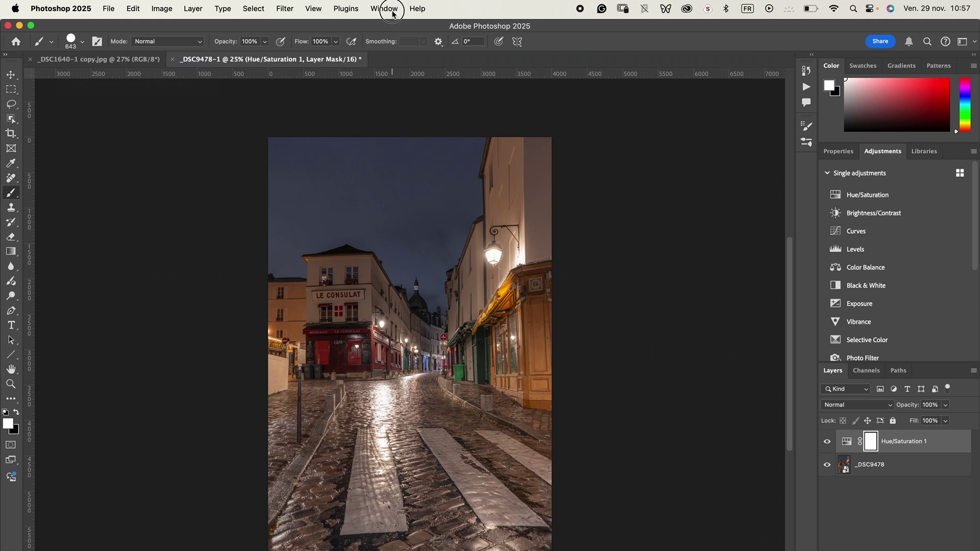
- Check where the Adjustments display is enabled, and collapse, expand and look through the single adjustments
{"action": "left_click", "coordinate": [392, 8]}
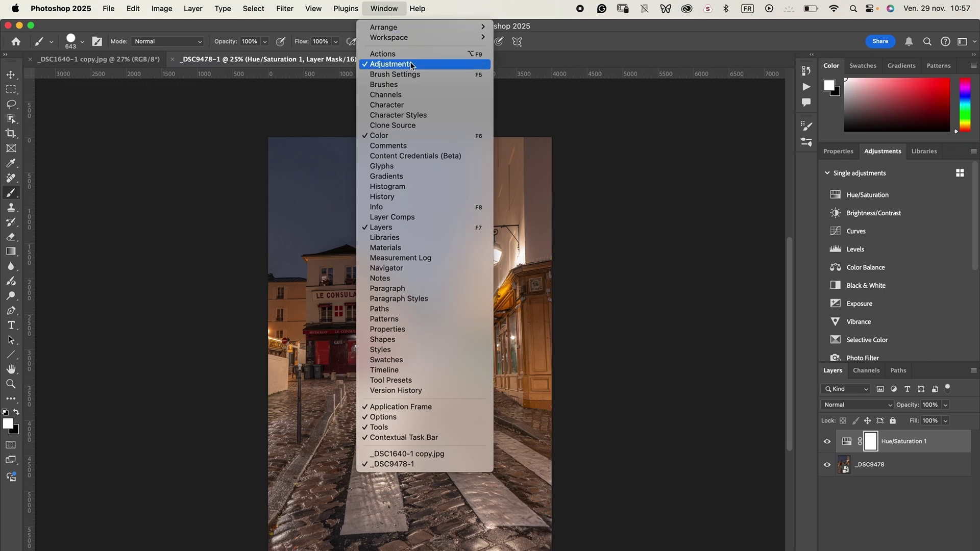
{"action": "left_click", "coordinate": [893, 274]}
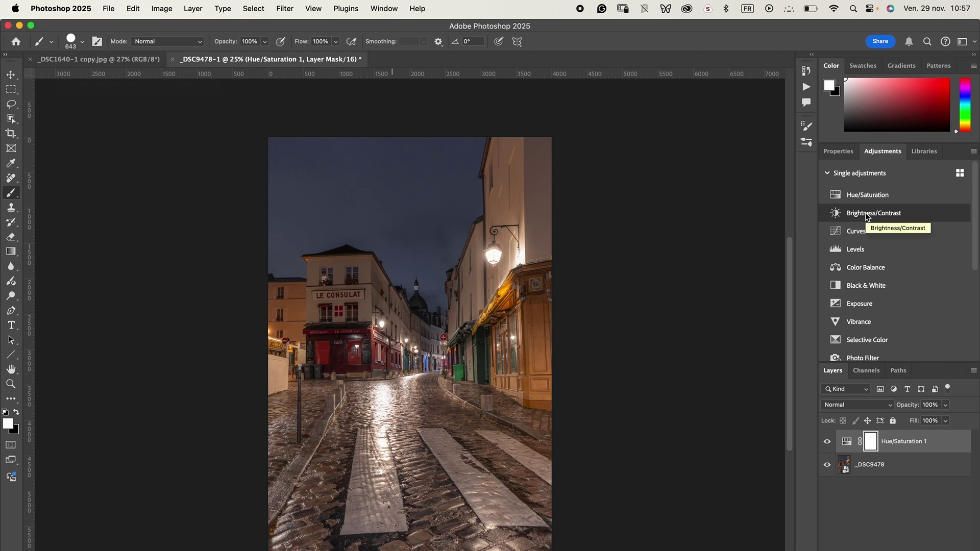
{"action": "left_click", "coordinate": [827, 174]}
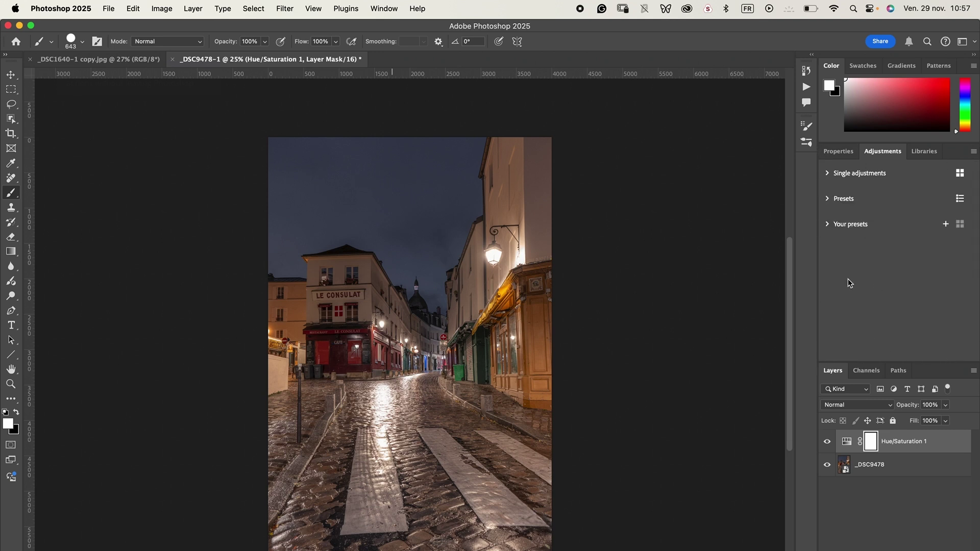
{"action": "left_click", "coordinate": [827, 173]}
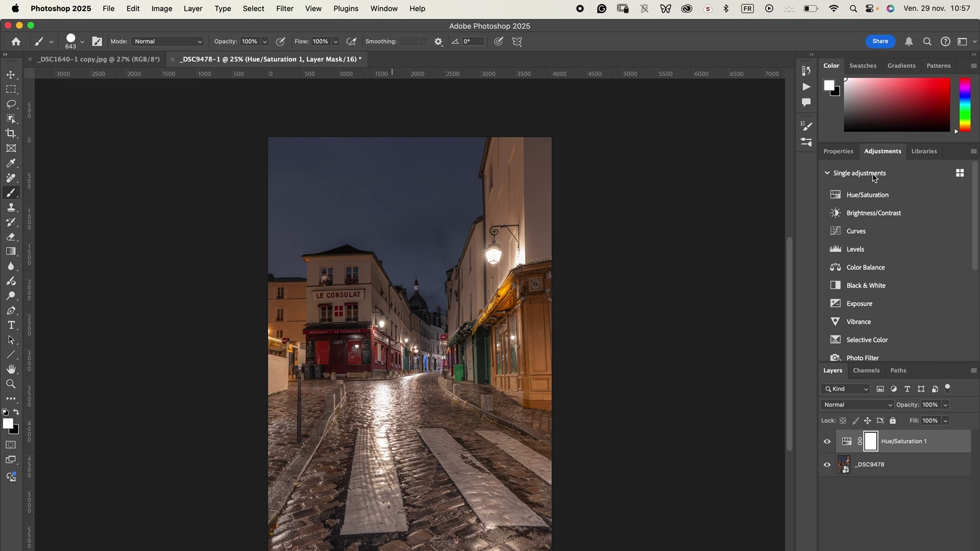
{"action": "scroll", "coordinate": [866, 286], "scroll_direction": "down", "scroll_amount": 5}
{"action": "scroll", "coordinate": [866, 289], "scroll_direction": "up", "scroll_amount": 5}
- Replace the Hue/Saturation adjustment layer with a fresh one and return to the list of adjustments
{"action": "key", "text": "BackSpace"}
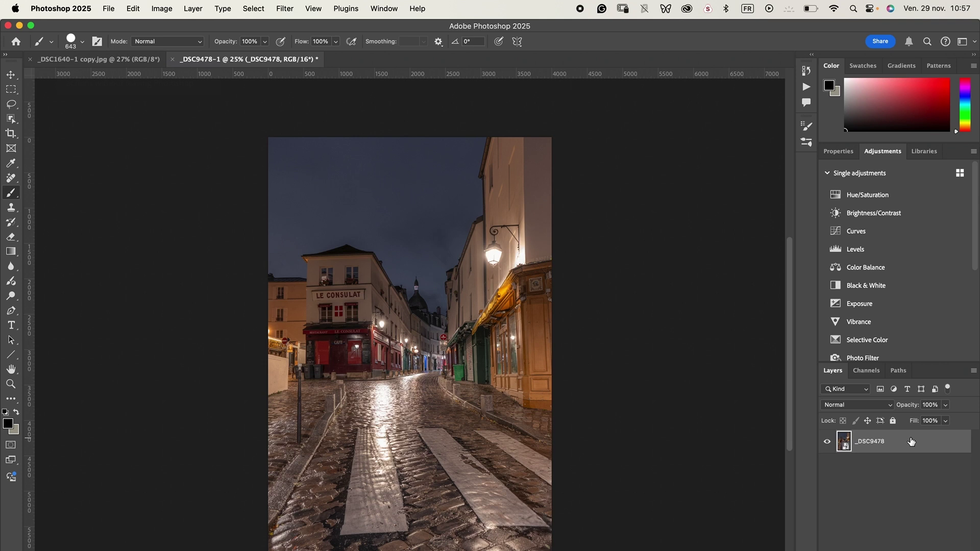
{"action": "left_click", "coordinate": [911, 195]}
{"action": "left_click", "coordinate": [883, 152]}
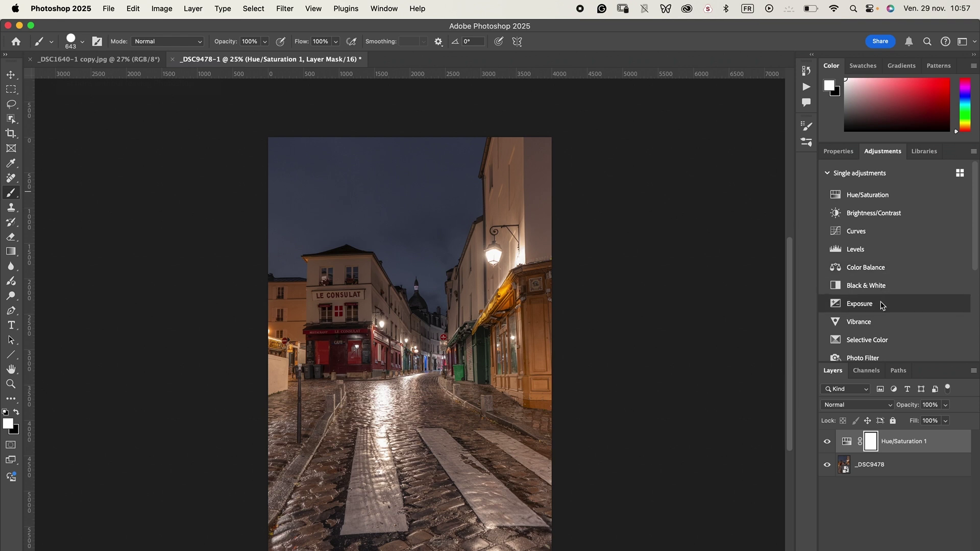
- Look through the available single adjustments from Hue/Saturation to Posterize
{"action": "scroll", "coordinate": [894, 296], "scroll_direction": "down", "scroll_amount": 2}
{"action": "scroll", "coordinate": [875, 314], "scroll_direction": "down", "scroll_amount": 4}
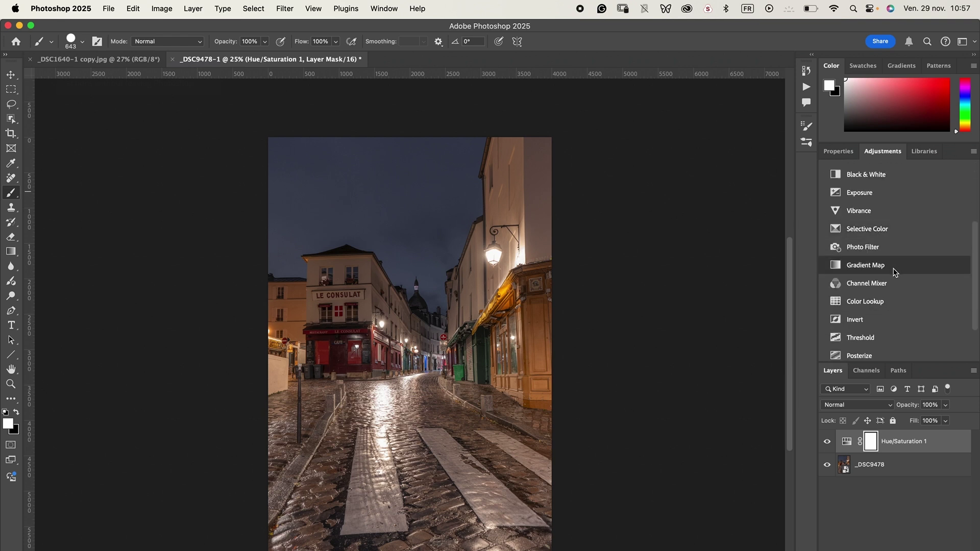
{"action": "scroll", "coordinate": [886, 301], "scroll_direction": "down", "scroll_amount": 2}
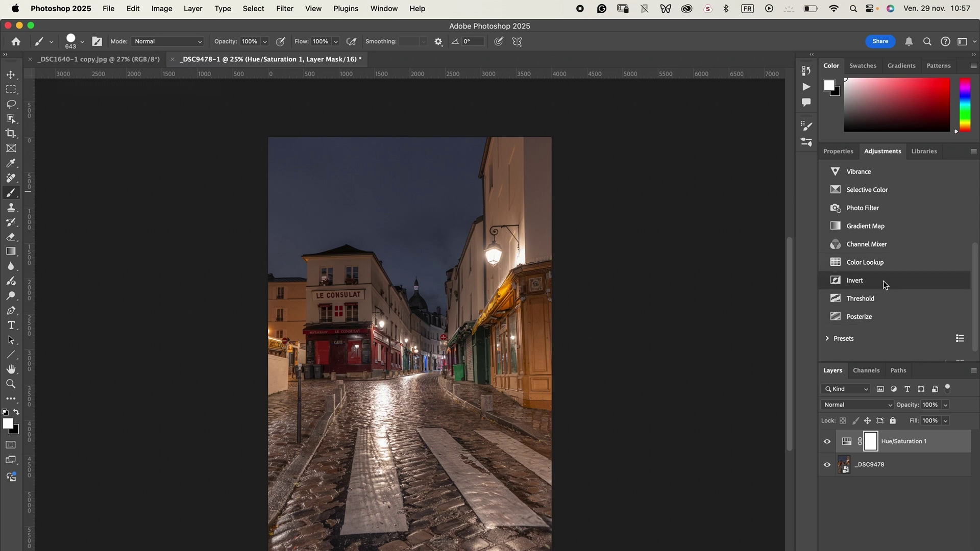
{"action": "scroll", "coordinate": [887, 245], "scroll_direction": "up", "scroll_amount": 2}
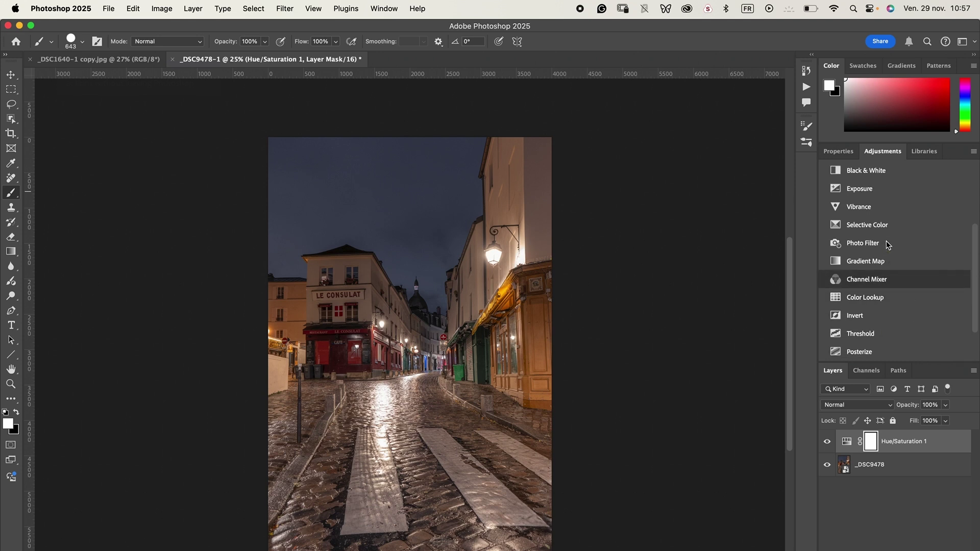
{"action": "scroll", "coordinate": [906, 219], "scroll_direction": "up", "scroll_amount": 5}
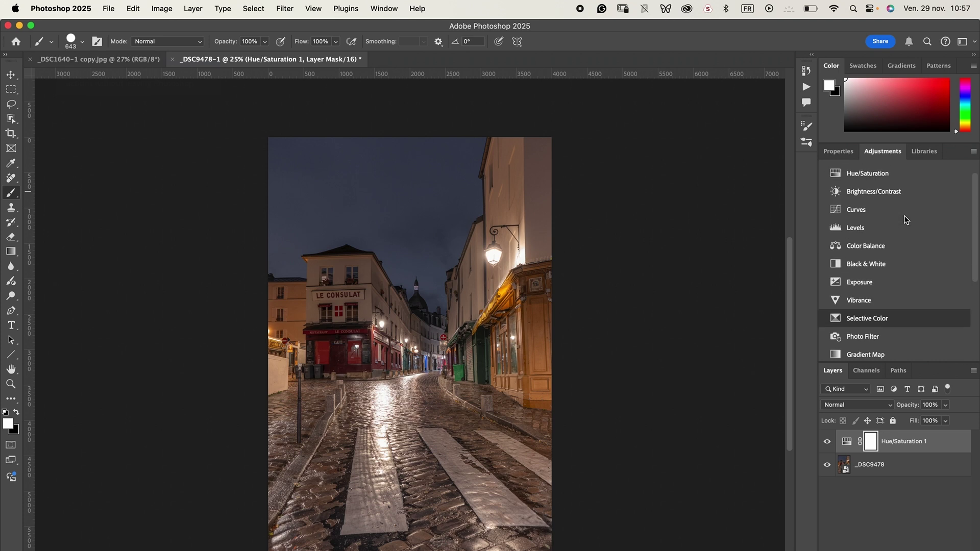
{"action": "scroll", "coordinate": [904, 216], "scroll_direction": "up", "scroll_amount": 1}
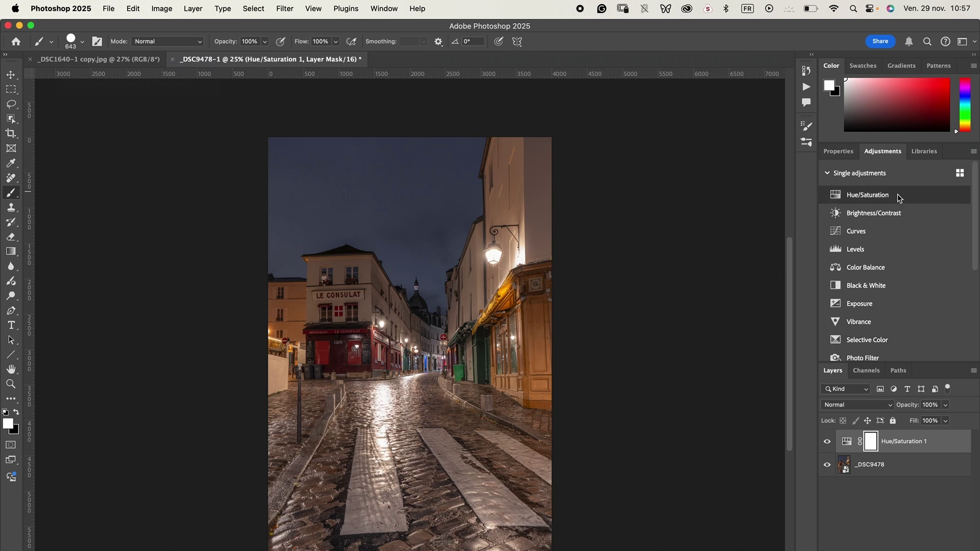
- Add a Brightness/Contrast adjustment layer above the Hue/Saturation layer, with brightness 43 and contrast 70
{"action": "scroll", "coordinate": [884, 309], "scroll_direction": "down", "scroll_amount": 7}
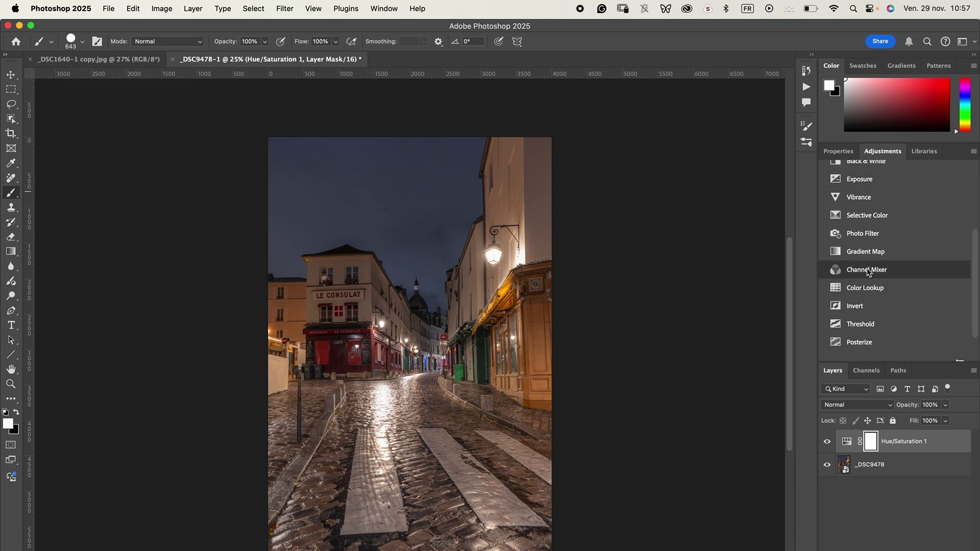
{"action": "scroll", "coordinate": [891, 215], "scroll_direction": "up", "scroll_amount": 7}
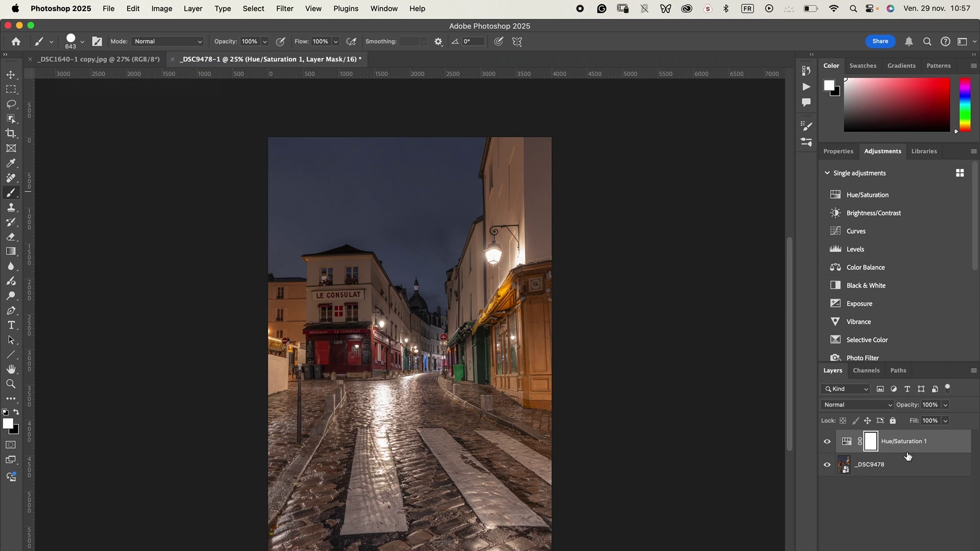
{"action": "left_click", "coordinate": [920, 211]}
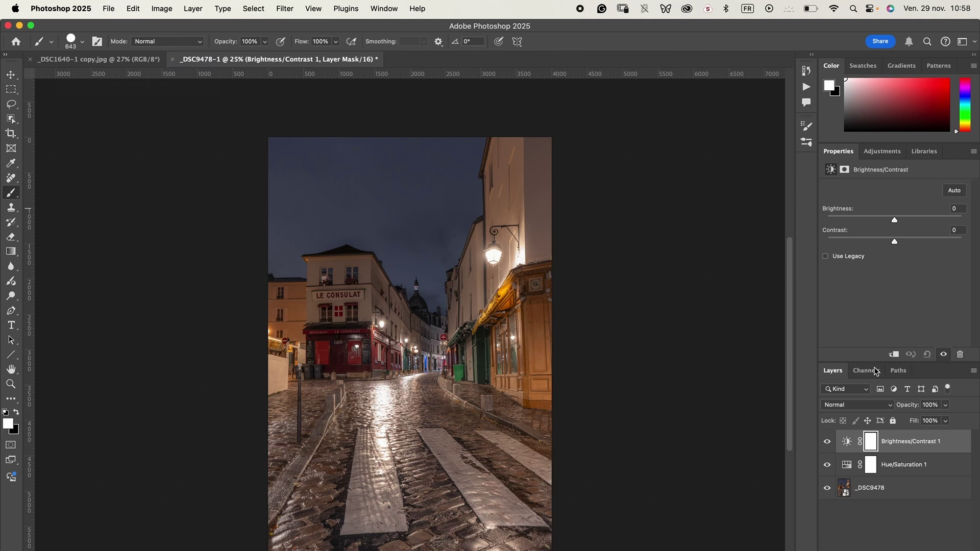
{"action": "left_click", "coordinate": [848, 442]}
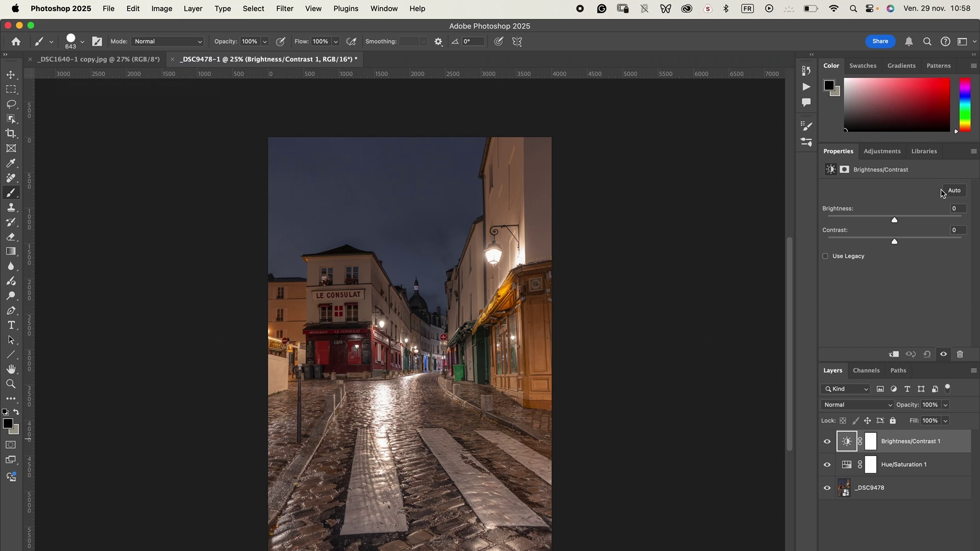
{"action": "left_click_drag", "start_coordinate": [895, 221], "coordinate": [942, 243]}
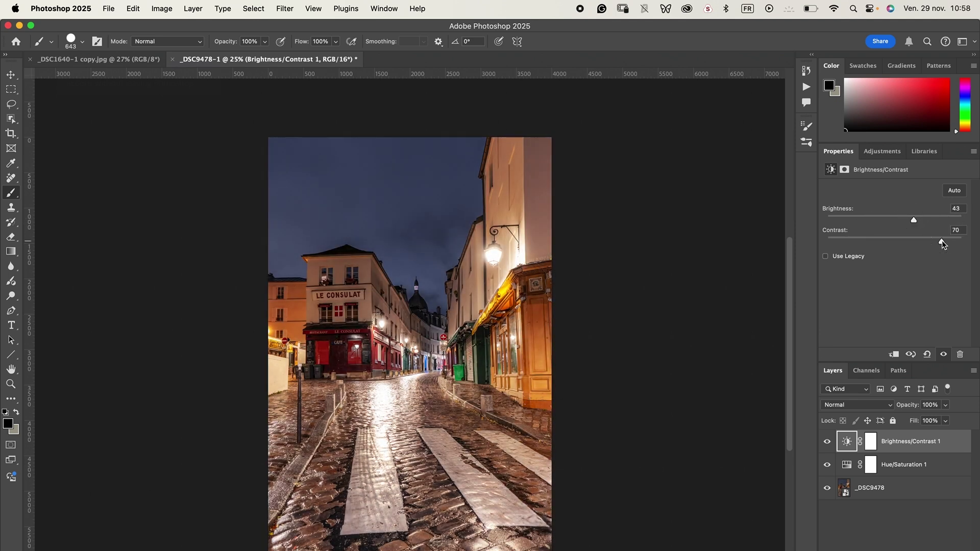
- Look at the Brightness/Contrast layer's mask properties and return to its brightness and contrast settings
{"action": "left_click", "coordinate": [861, 443]}
{"action": "left_click", "coordinate": [869, 447]}
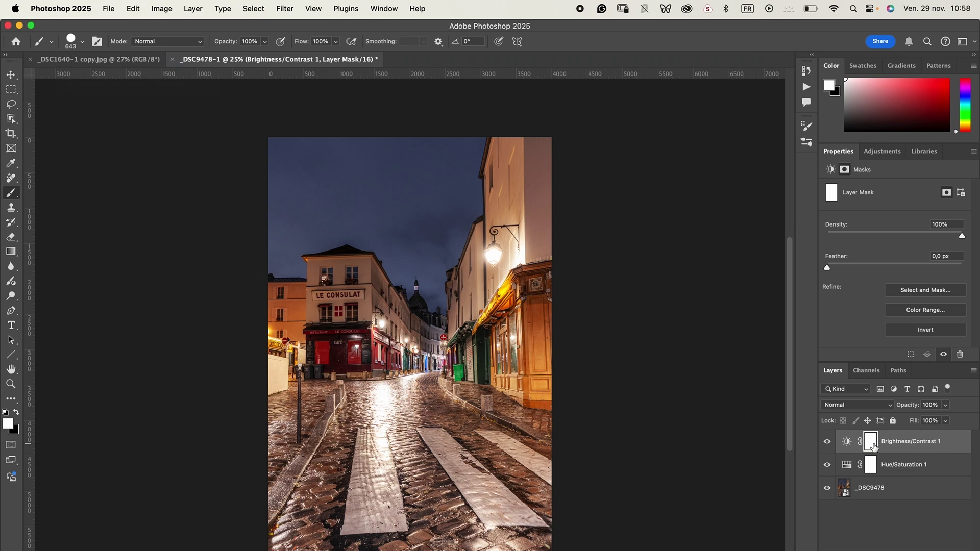
{"action": "left_click", "coordinate": [847, 443]}
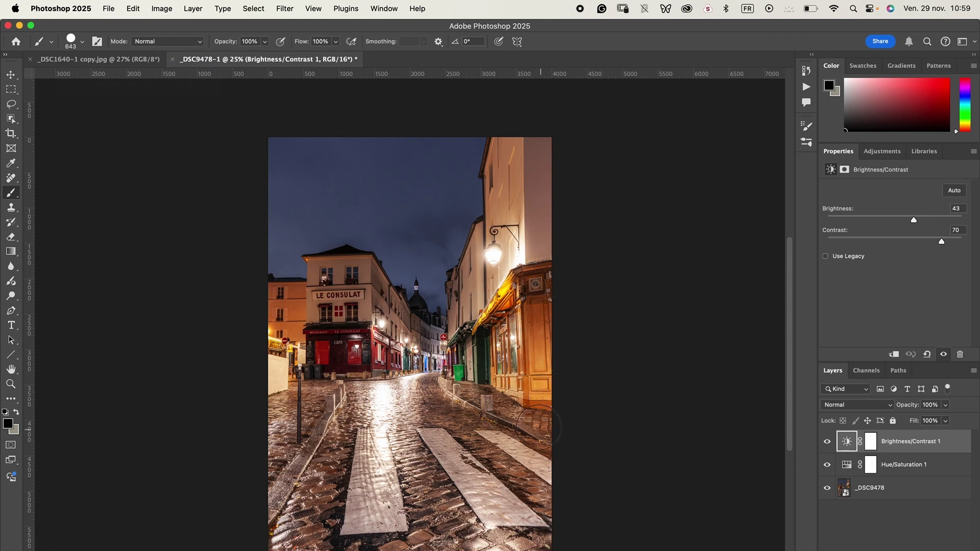
- Paint black on the Brightness/Contrast layer mask so the adjustment only affects the orange wooden shopfront
{"action": "left_click", "coordinate": [872, 443]}
{"action": "key", "text": "x"}
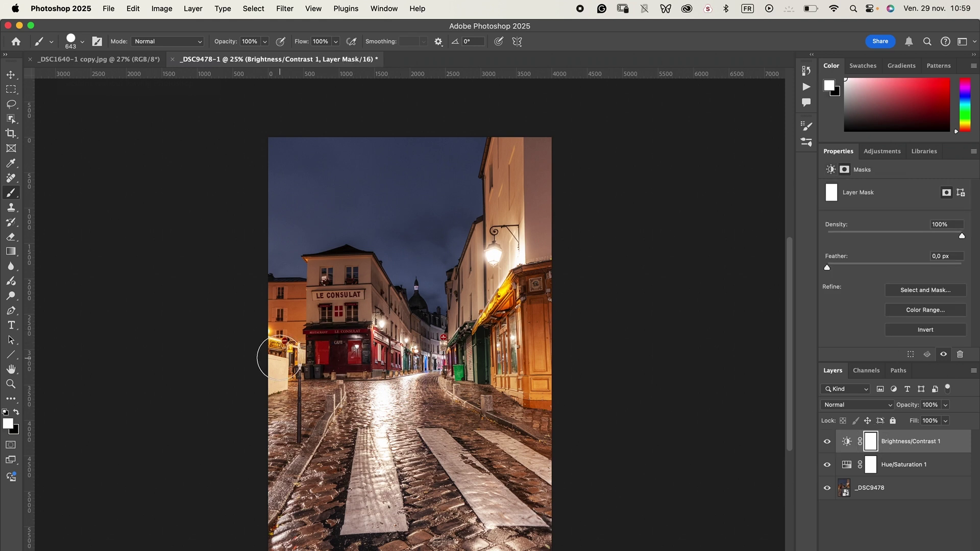
{"action": "left_click", "coordinate": [17, 412]}
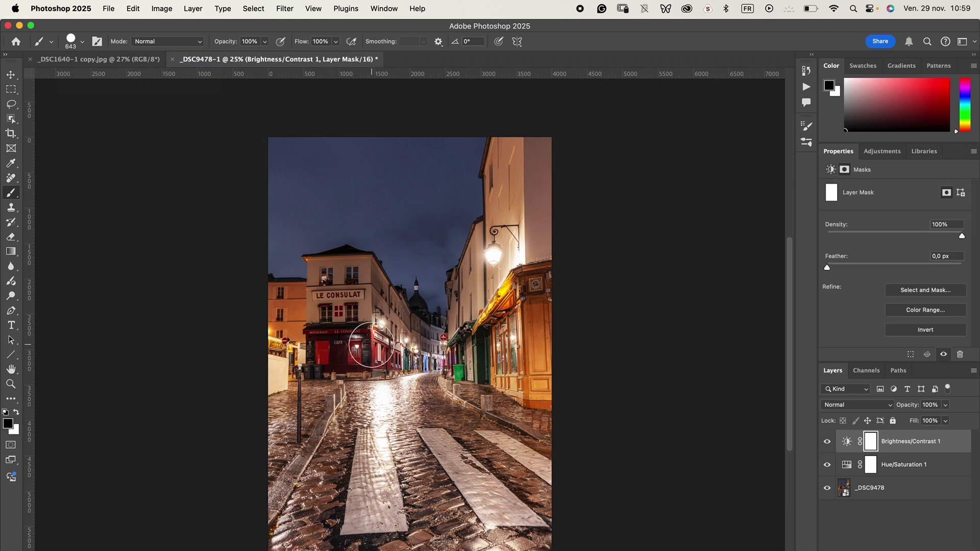
{"action": "left_click_drag", "start_coordinate": [371, 345], "coordinate": [403, 345]}
{"action": "mouse_move", "coordinate": [454, 188]}
{"action": "left_mouse_down"}
{"action": "mouse_move", "coordinate": [299, 450]}
{"action": "mouse_move", "coordinate": [320, 511]}
{"action": "mouse_move", "coordinate": [521, 531]}
{"action": "left_mouse_up"}
{"action": "left_click_drag", "start_coordinate": [501, 468], "coordinate": [451, 467]}
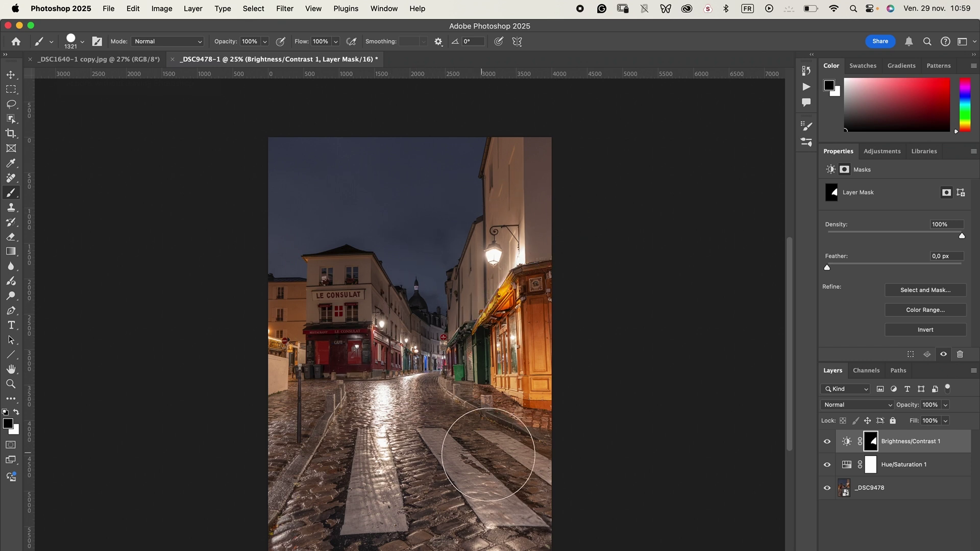
{"action": "mouse_move", "coordinate": [481, 462]}
{"action": "left_mouse_down"}
{"action": "mouse_move", "coordinate": [449, 449]}
{"action": "mouse_move", "coordinate": [485, 439]}
{"action": "mouse_move", "coordinate": [468, 430]}
{"action": "left_mouse_up"}
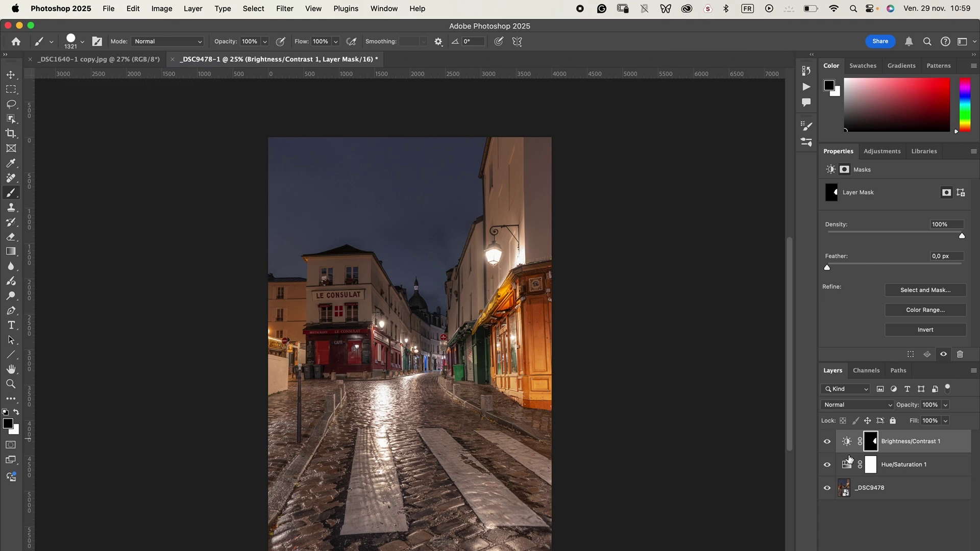
- Compare the photo with and without the Brightness/Contrast layer, and reduce the brush size to about 469
{"action": "left_click", "coordinate": [830, 443]}
{"action": "left_click", "coordinate": [828, 443]}
{"action": "left_click", "coordinate": [829, 443]}
{"action": "left_click", "coordinate": [828, 443]}
{"action": "left_click_drag", "start_coordinate": [434, 373], "coordinate": [404, 373], "text": "ctrl+alt"}
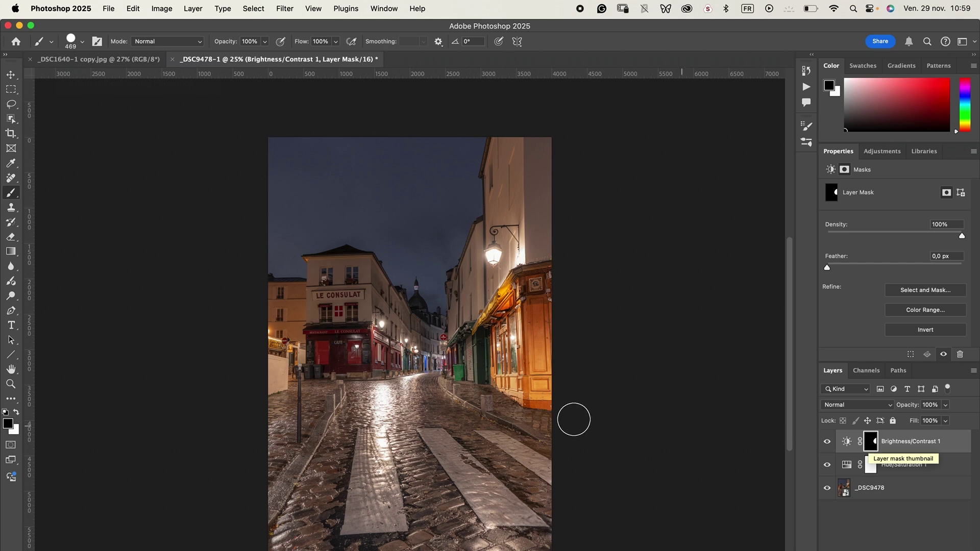
- Display the Brightness/Contrast layer mask on its own several times, ending back on the full photo
{"action": "left_click", "coordinate": [878, 444], "text": "alt"}
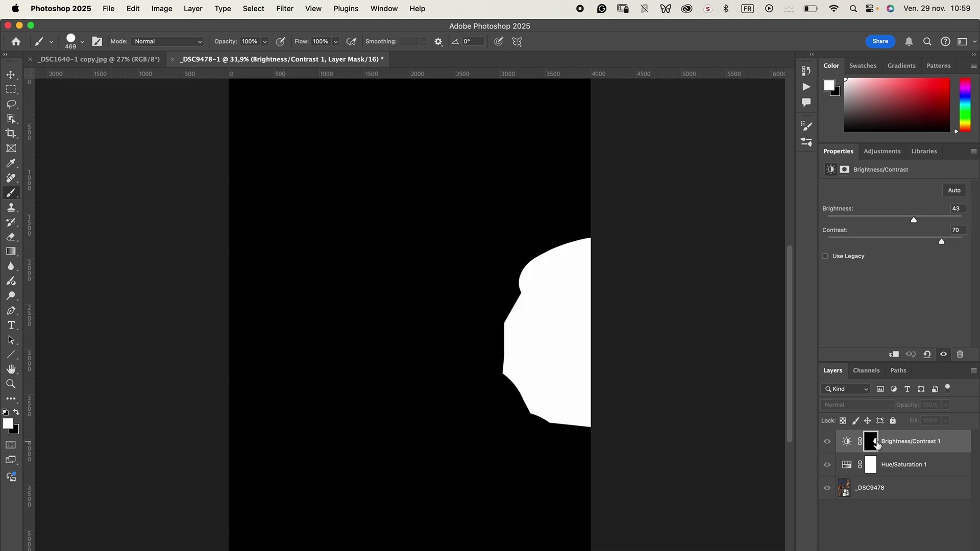
{"action": "left_click", "coordinate": [878, 444], "text": "alt"}
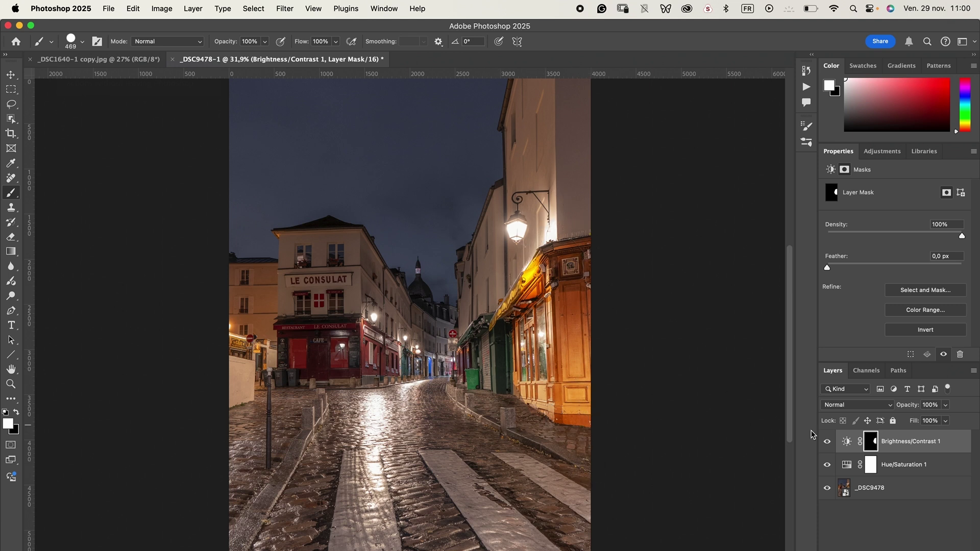
{"action": "left_click", "coordinate": [874, 443], "text": "alt"}
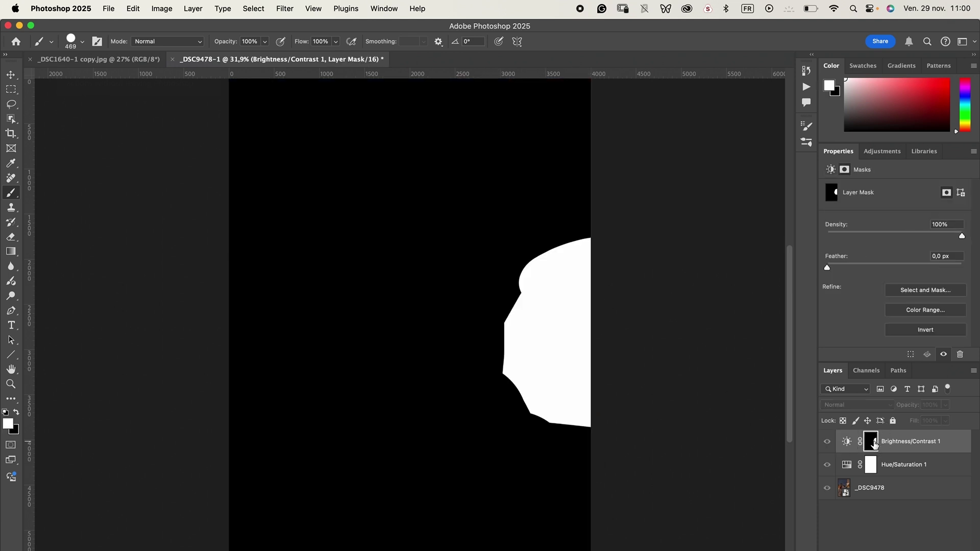
{"action": "left_click", "coordinate": [875, 443], "text": "alt"}
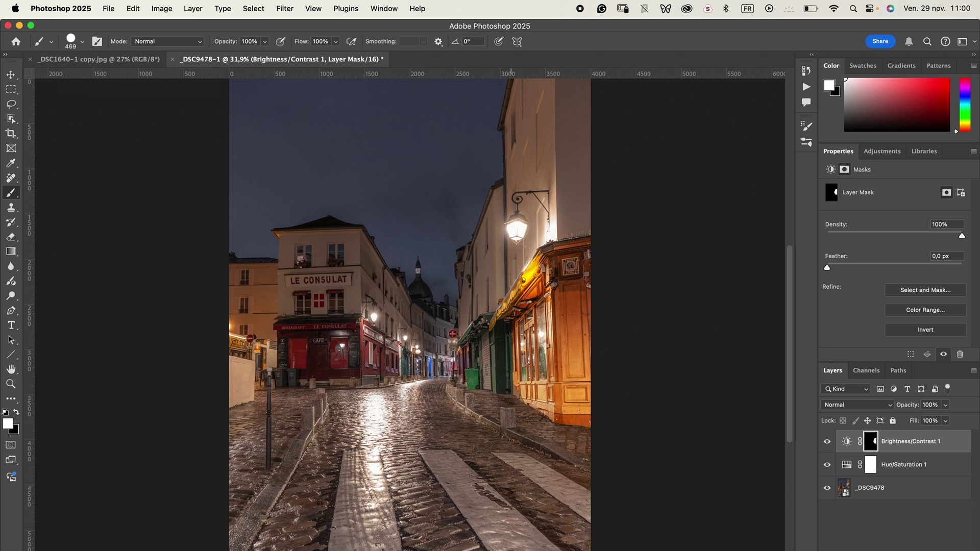
{"action": "left_click", "coordinate": [875, 447], "text": "alt"}
{"action": "left_click", "coordinate": [875, 445], "text": "alt"}
{"action": "left_click", "coordinate": [875, 446], "text": "alt"}
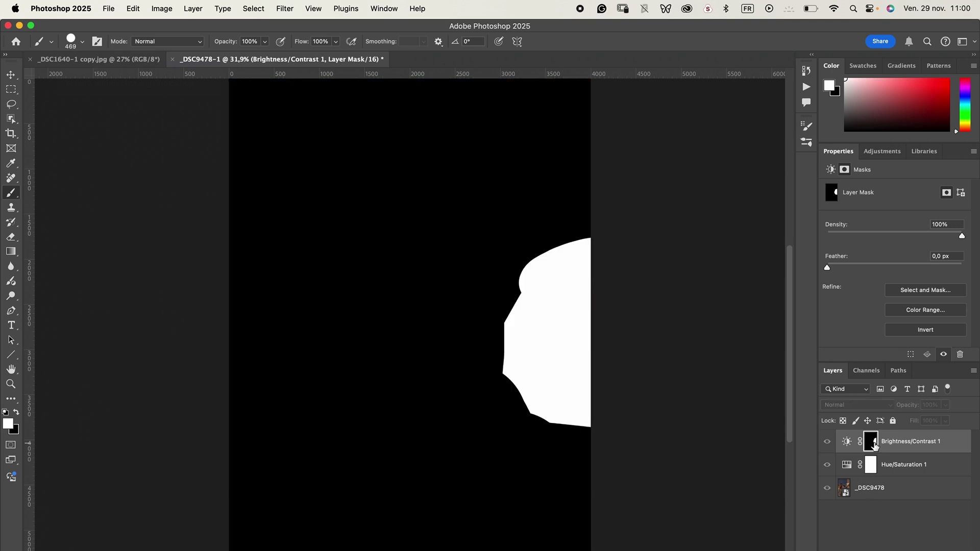
{"action": "left_click", "coordinate": [875, 446], "text": "alt"}
{"action": "left_click", "coordinate": [876, 446], "text": "alt"}
{"action": "left_click", "coordinate": [875, 446], "text": "alt"}
{"action": "left_click", "coordinate": [875, 446], "text": "alt"}
{"action": "left_click", "coordinate": [875, 446], "text": "alt"}
{"action": "left_click", "coordinate": [875, 445], "text": "alt"}
{"action": "left_click", "coordinate": [875, 445], "text": "alt"}
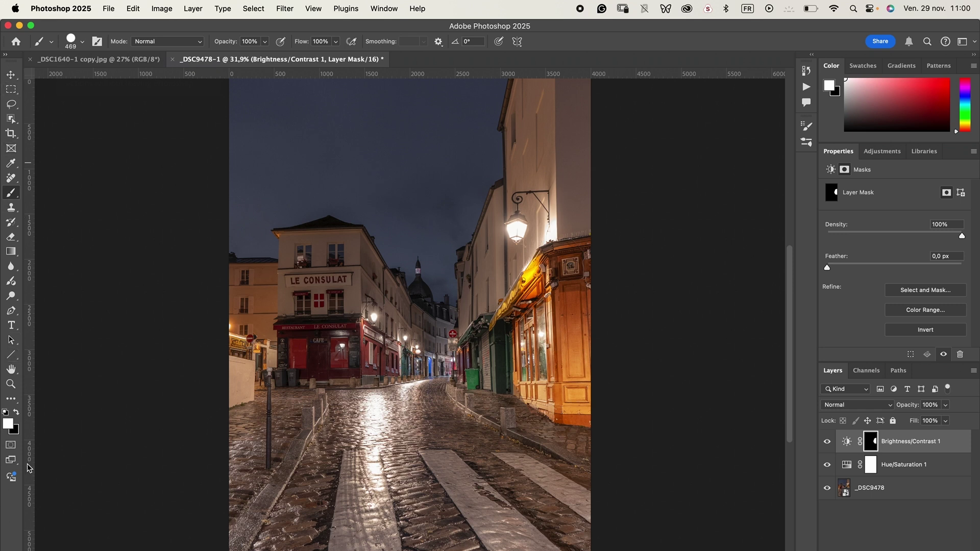
- Select the _DSC9478 photo layer with the Move tool and try moving the photo on the canvas
{"action": "left_click", "coordinate": [15, 77]}
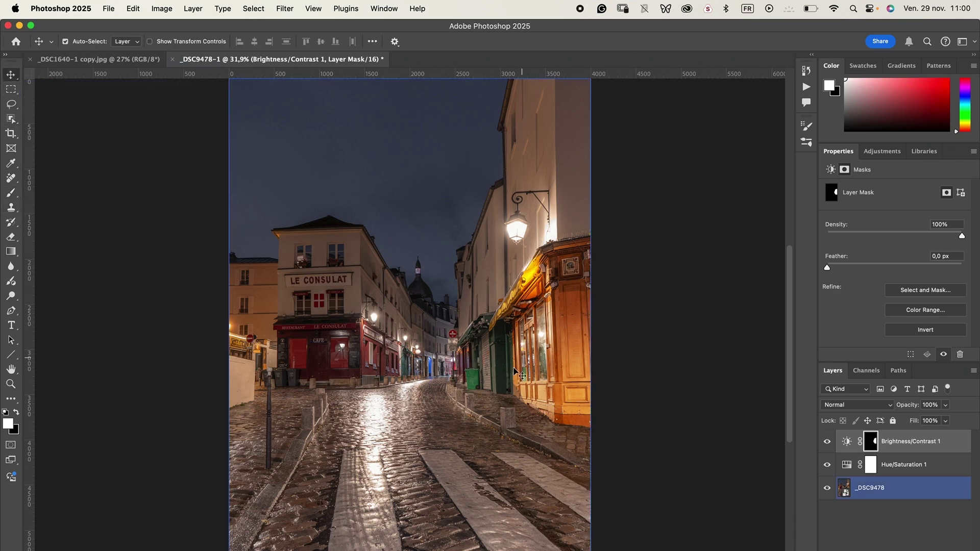
{"action": "left_click", "coordinate": [437, 381]}
{"action": "left_click_drag", "start_coordinate": [436, 381], "coordinate": [540, 306]}
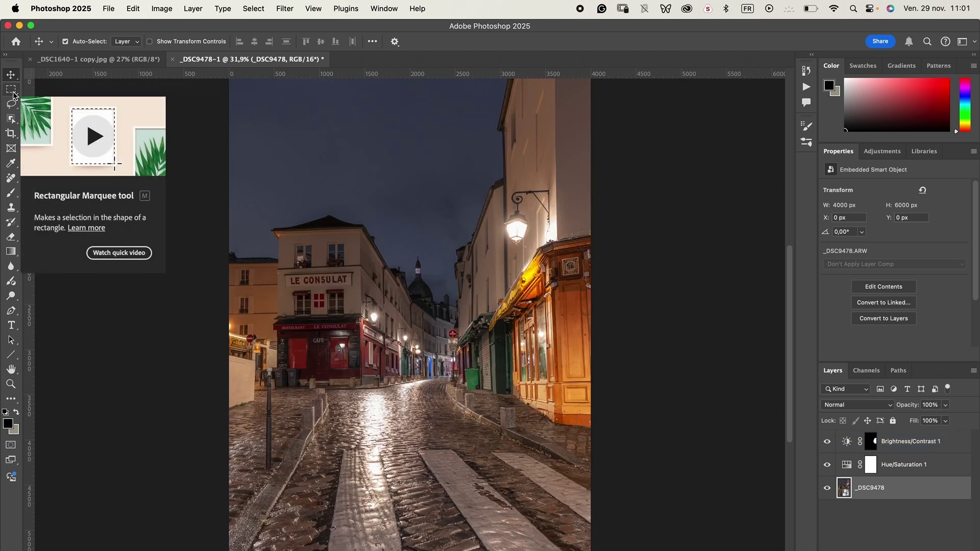
- Copy a rectangle of about 1682 × 2349 px around the Le Consulat building onto a new layer and view that layer alone
{"action": "left_click", "coordinate": [14, 95]}
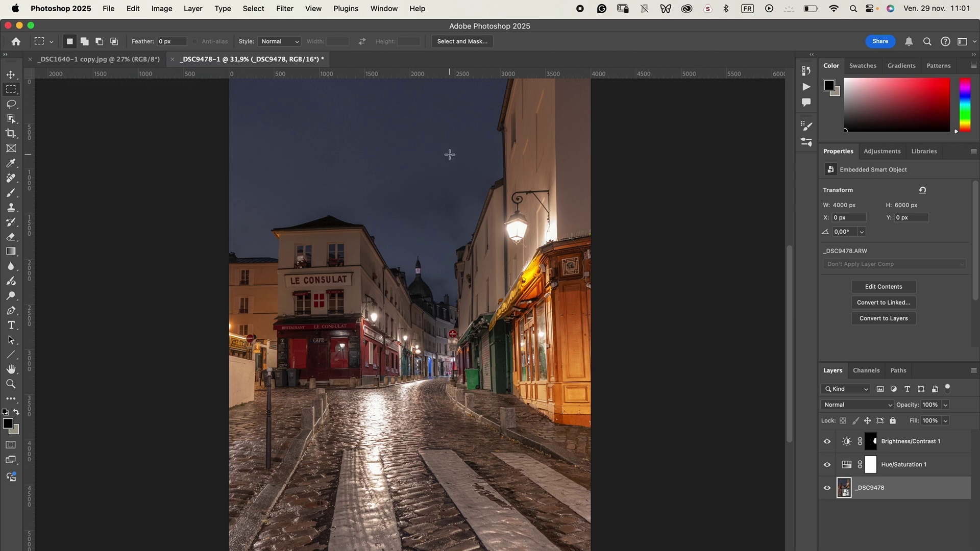
{"action": "left_click_drag", "start_coordinate": [261, 203], "coordinate": [412, 414]}
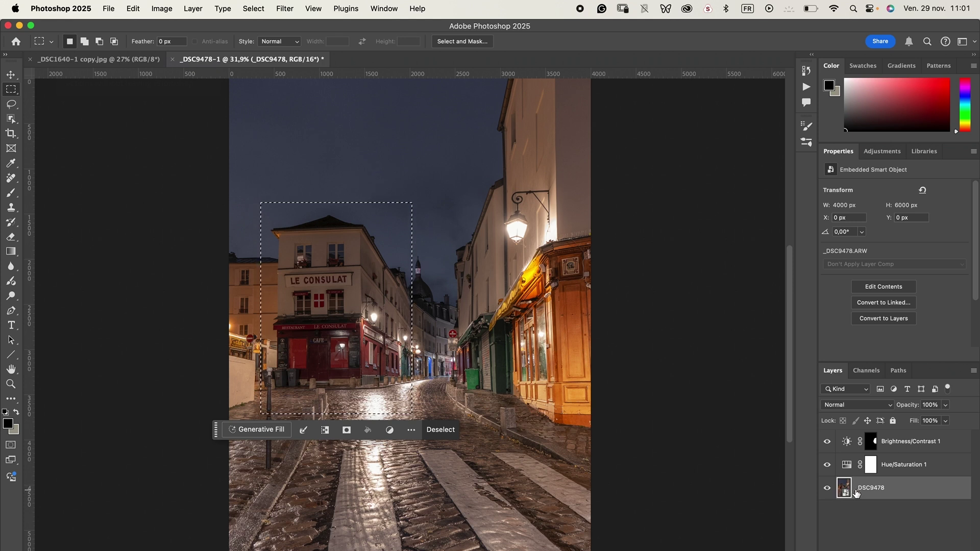
{"action": "key", "text": "super+j"}
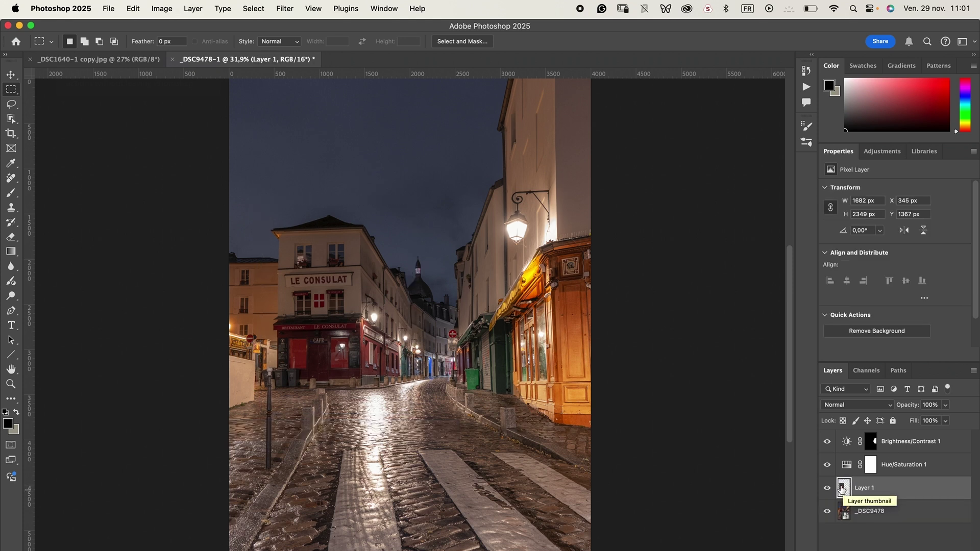
{"action": "left_click", "coordinate": [828, 488], "text": "alt"}
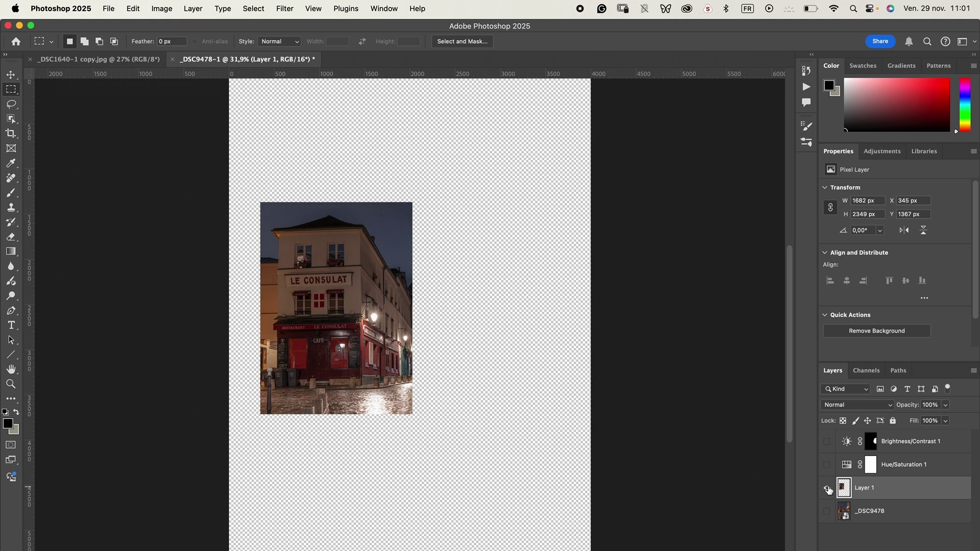
{"action": "left_click", "coordinate": [828, 488], "text": "alt"}
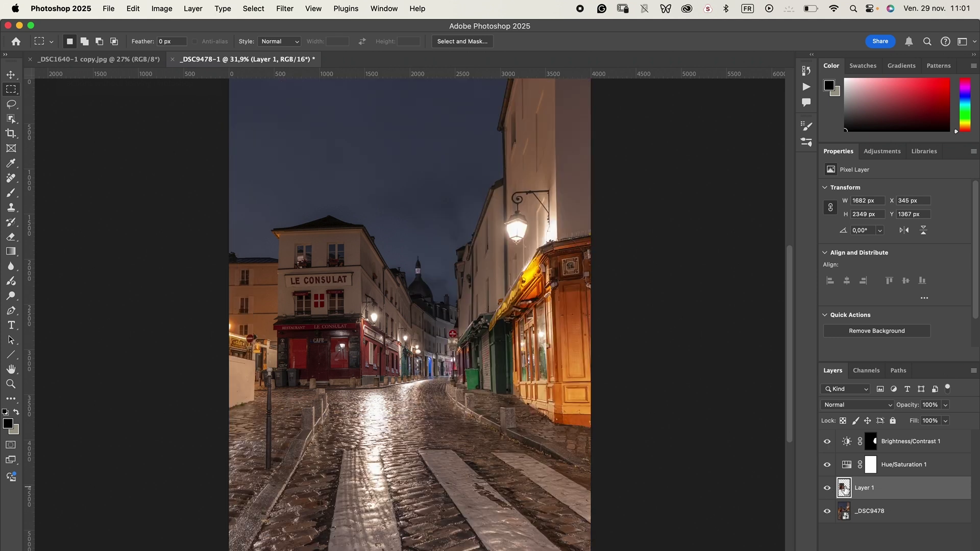
- Try moving the copied building over the shopfronts, undo the move and delete the copied layer
{"action": "left_click", "coordinate": [11, 74]}
{"action": "left_click_drag", "start_coordinate": [332, 329], "coordinate": [492, 320]}
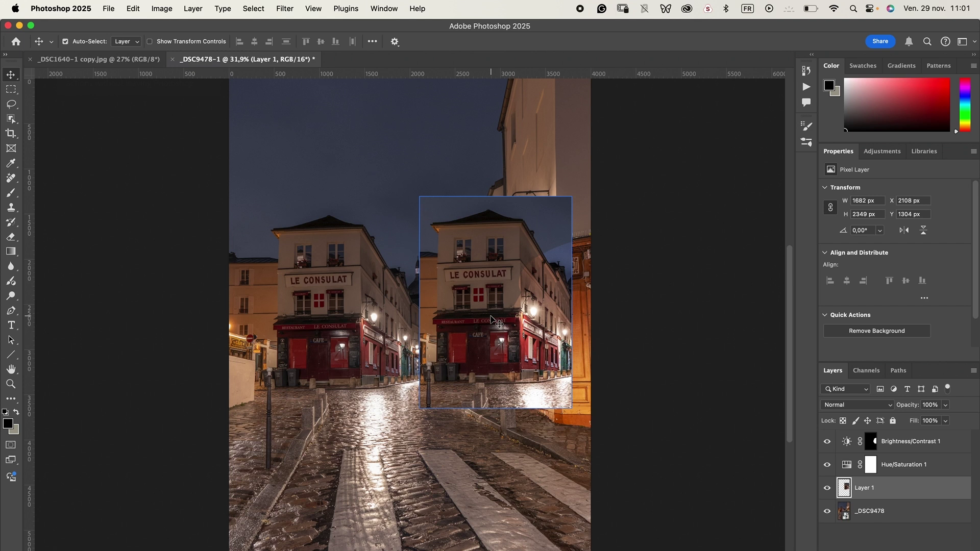
{"action": "key", "text": "super+z"}
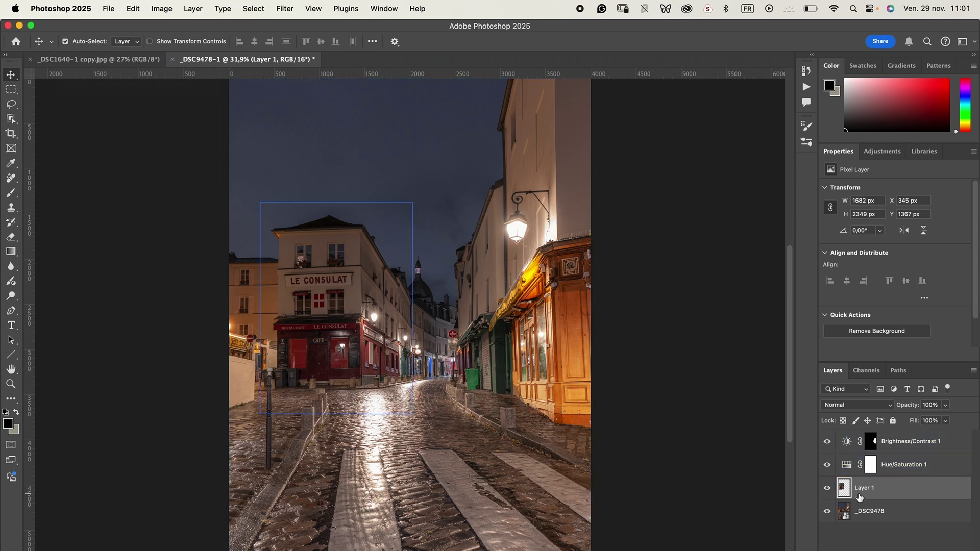
{"action": "key", "text": "BackSpace"}
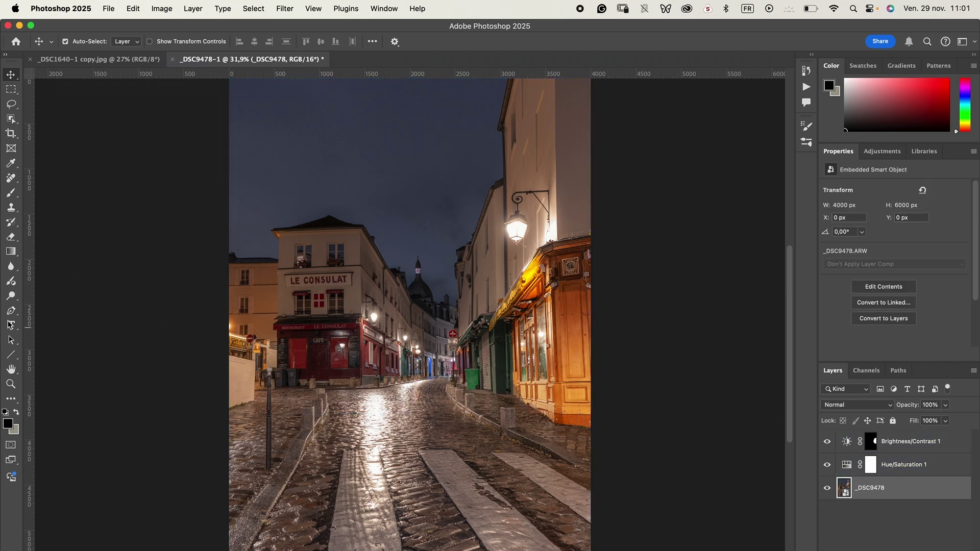
- Select the sky with the Object Selection tool and add a Color Balance adjustment layer masked to it
{"action": "left_click", "coordinate": [10, 119]}
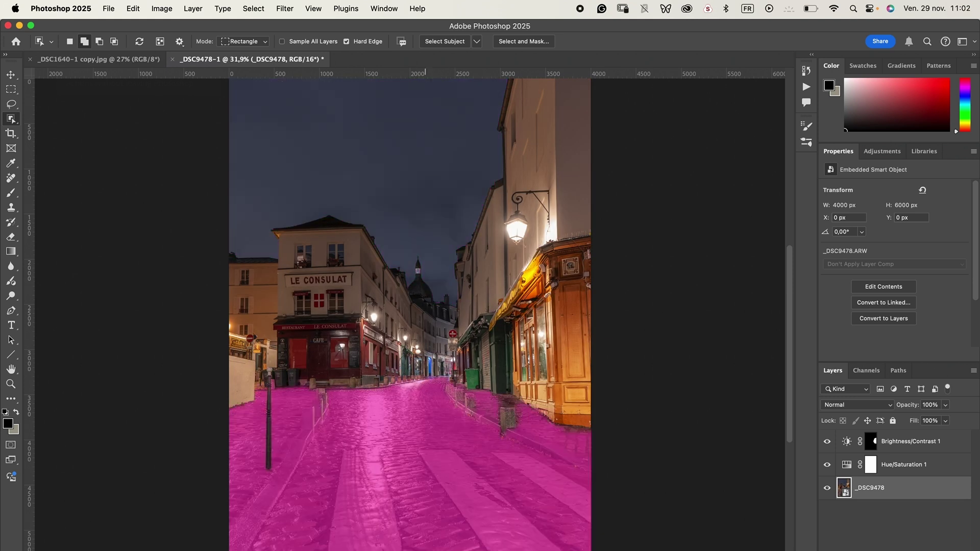
{"action": "left_click", "coordinate": [424, 215]}
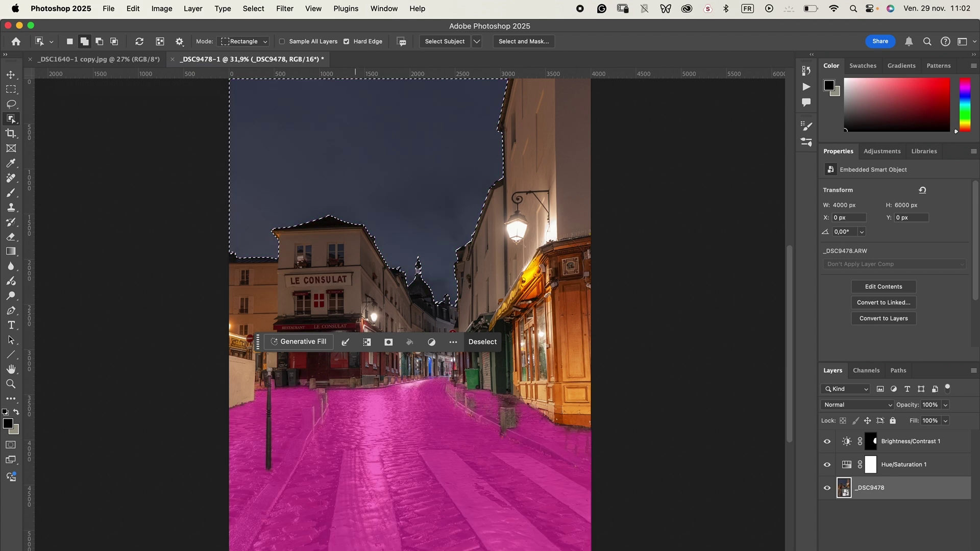
{"action": "left_click", "coordinate": [883, 151]}
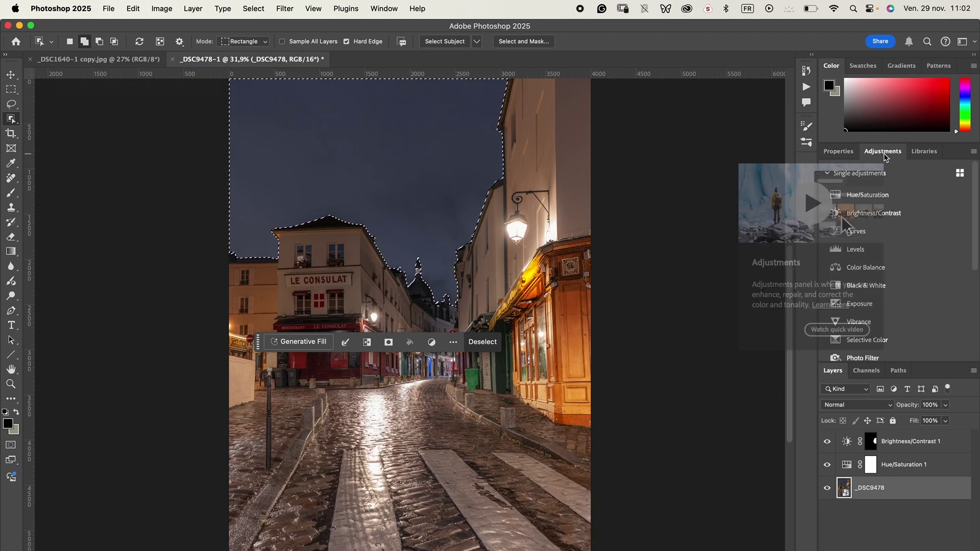
{"action": "left_click", "coordinate": [911, 268]}
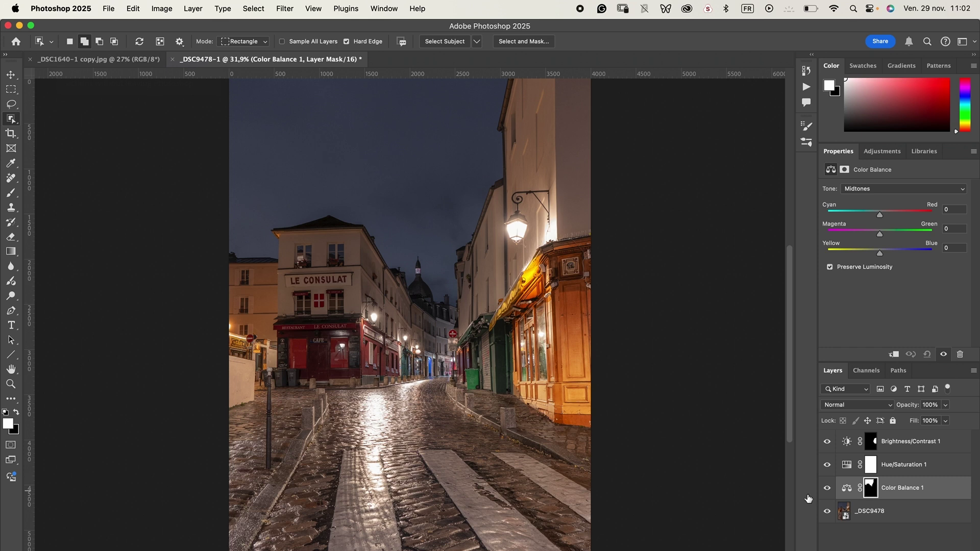
{"action": "key", "text": "backslash"}
{"action": "key", "text": "ctrl+i"}
{"action": "key", "text": "ctrl+i"}
{"action": "key", "text": "ctrl+i"}
{"action": "key", "text": "ctrl+i"}
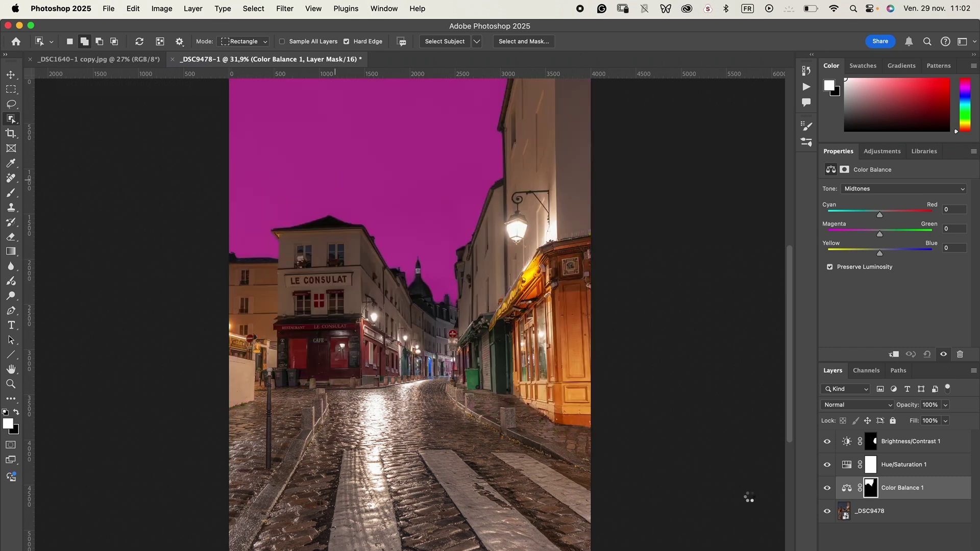
- Select and deselect the sky and view the Color Balance 1 mask on its own before returning to the photo
{"action": "left_click", "coordinate": [358, 153]}
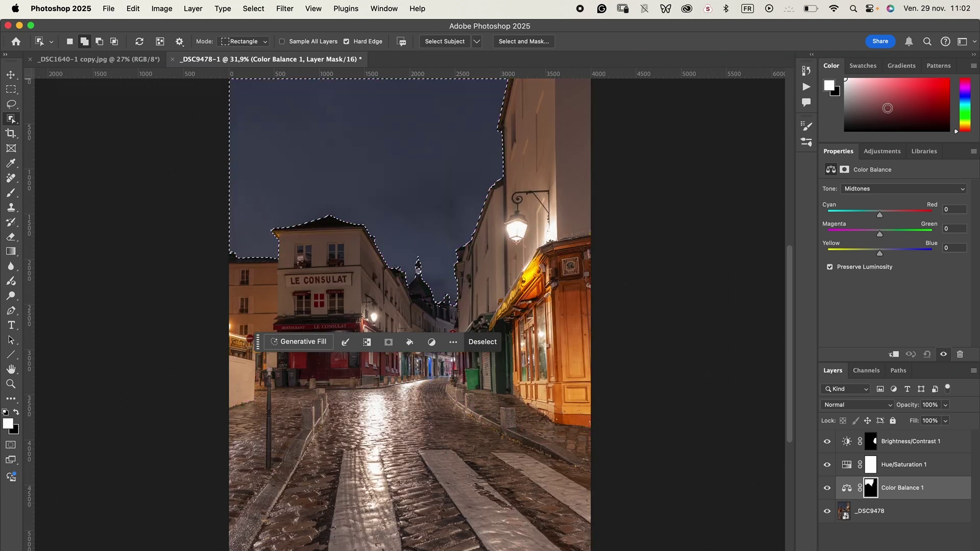
{"action": "left_click", "coordinate": [882, 151]}
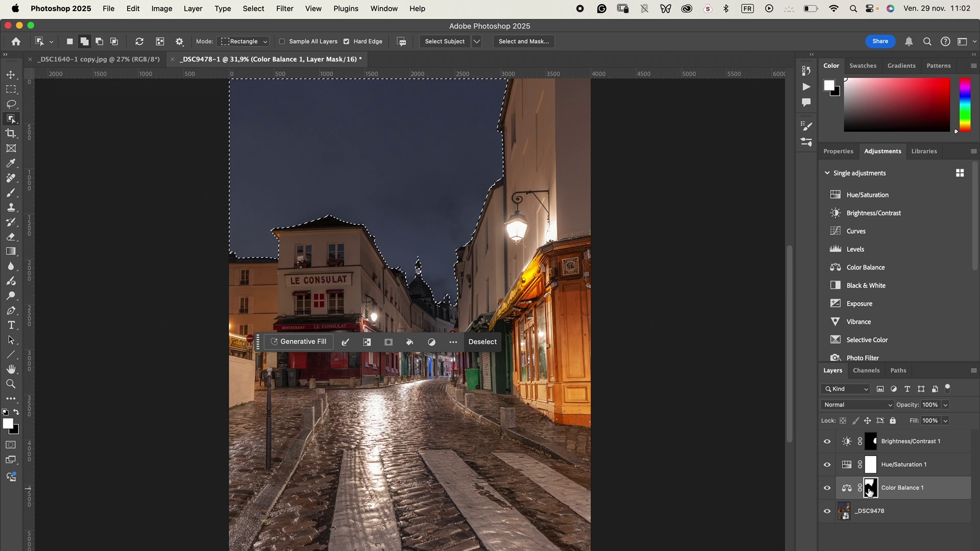
{"action": "key", "text": "super+d"}
{"action": "left_click", "coordinate": [870, 492], "text": "alt"}
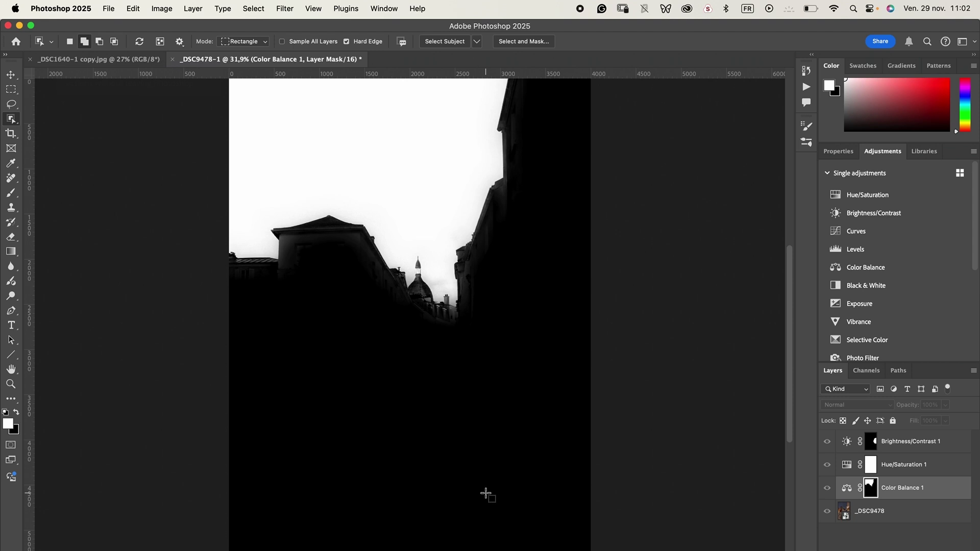
{"action": "left_click", "coordinate": [871, 489], "text": "alt"}
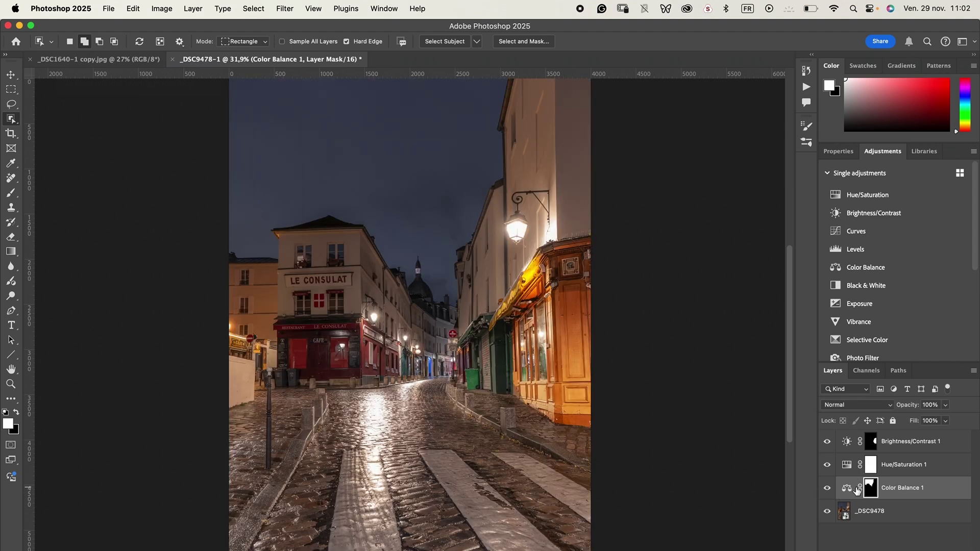
- Set the Cyan–Red balance of the Shadows to -37 in the Color Balance 1 adjustment for the sky
{"action": "left_click", "coordinate": [849, 489]}
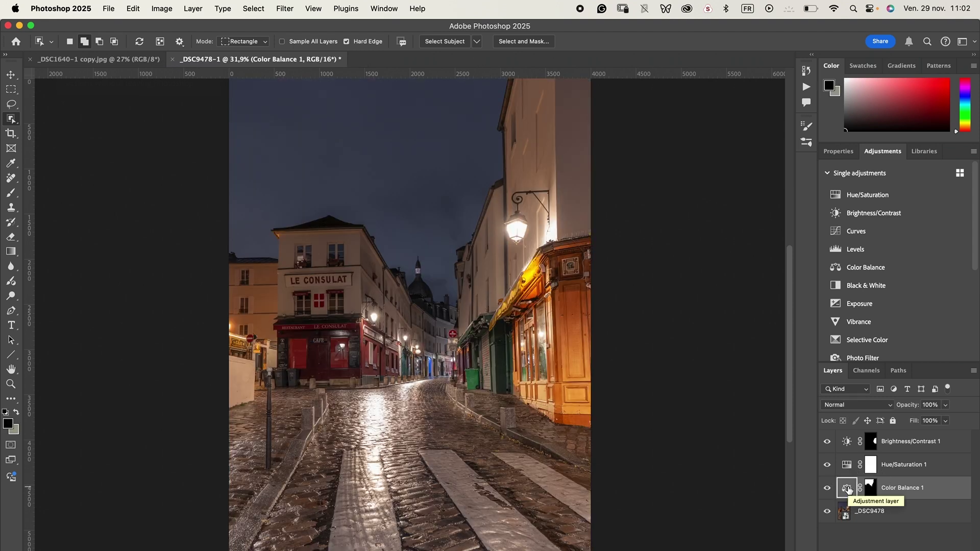
{"action": "double_click", "coordinate": [848, 490]}
{"action": "left_click", "coordinate": [893, 190]}
{"action": "left_click", "coordinate": [885, 179]}
{"action": "left_click_drag", "start_coordinate": [880, 215], "coordinate": [861, 217]}
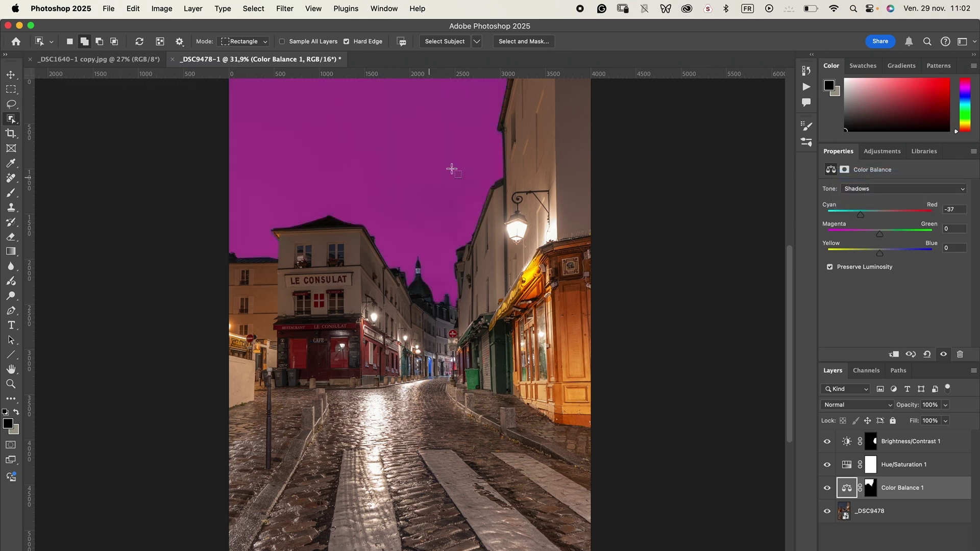
{"action": "key", "text": "v"}
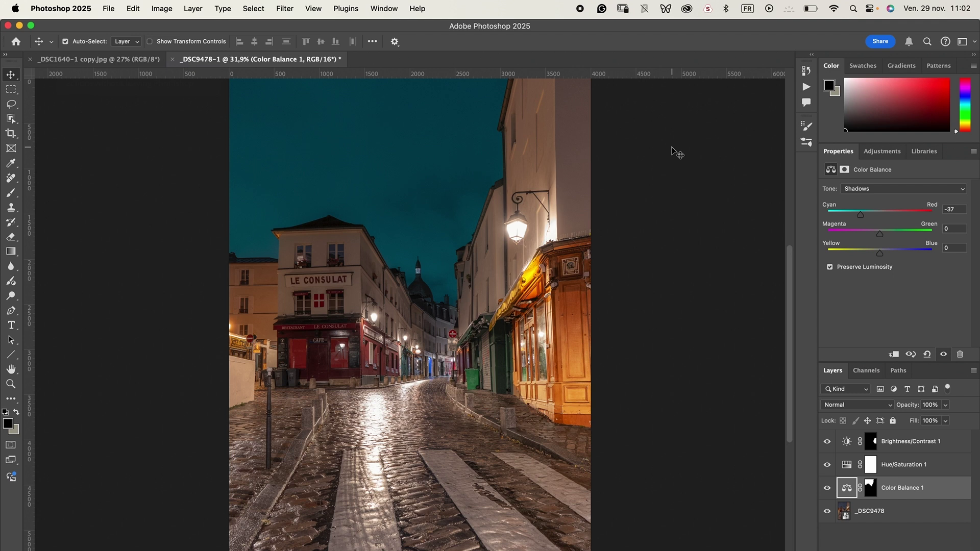
- Try cropping the photo to a 16:9 ratio around the street and undo the crop
{"action": "left_click", "coordinate": [13, 120]}
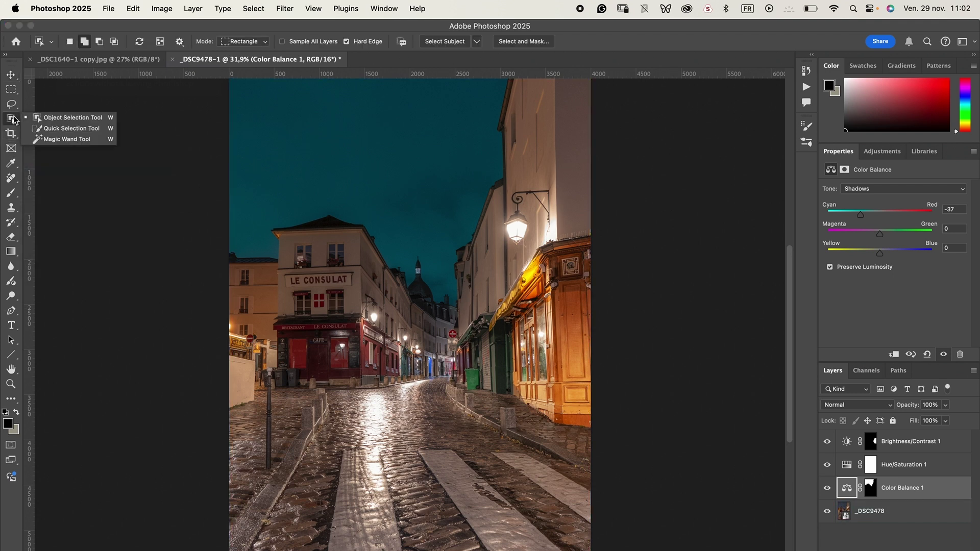
{"action": "left_click", "coordinate": [14, 120]}
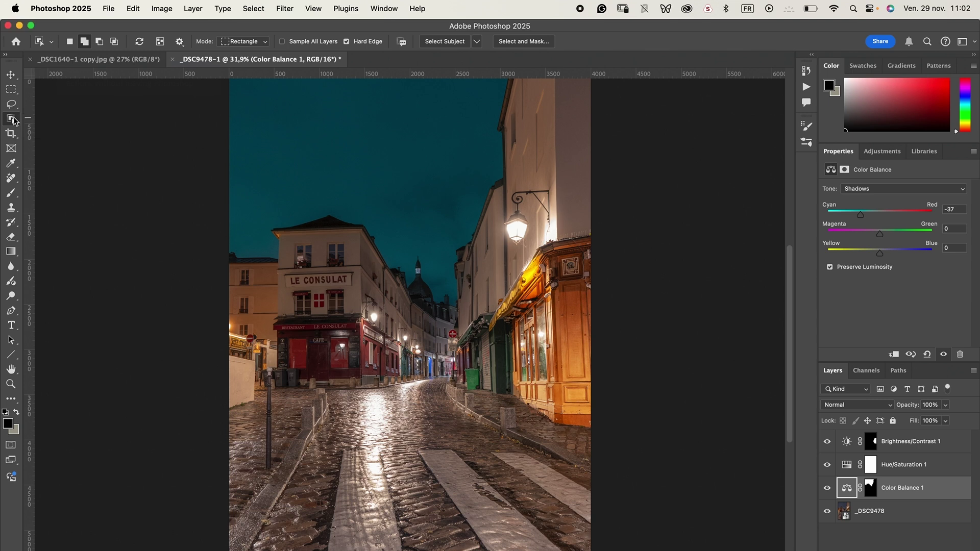
{"action": "left_click", "coordinate": [11, 134]}
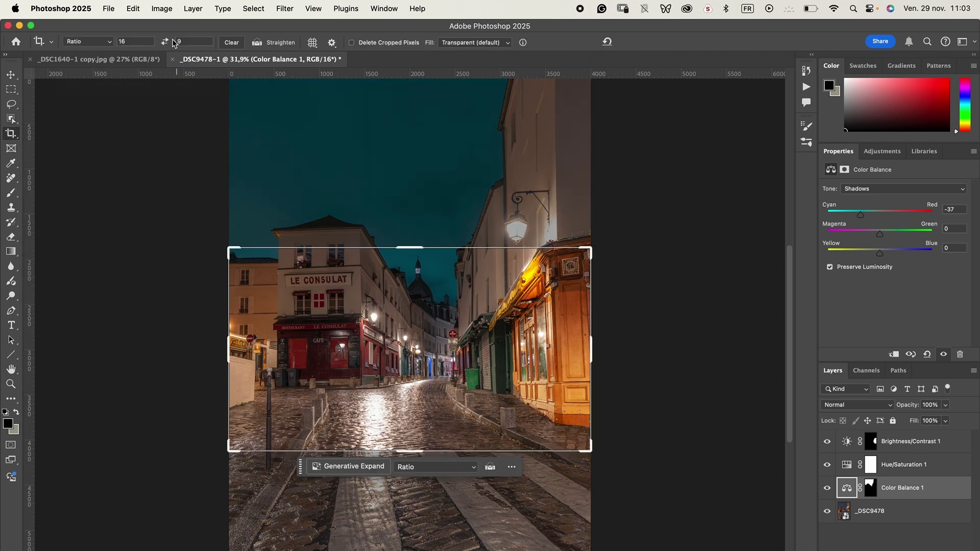
{"action": "left_click", "coordinate": [109, 42]}
{"action": "left_click", "coordinate": [97, 41]}
{"action": "left_click", "coordinate": [12, 75]}
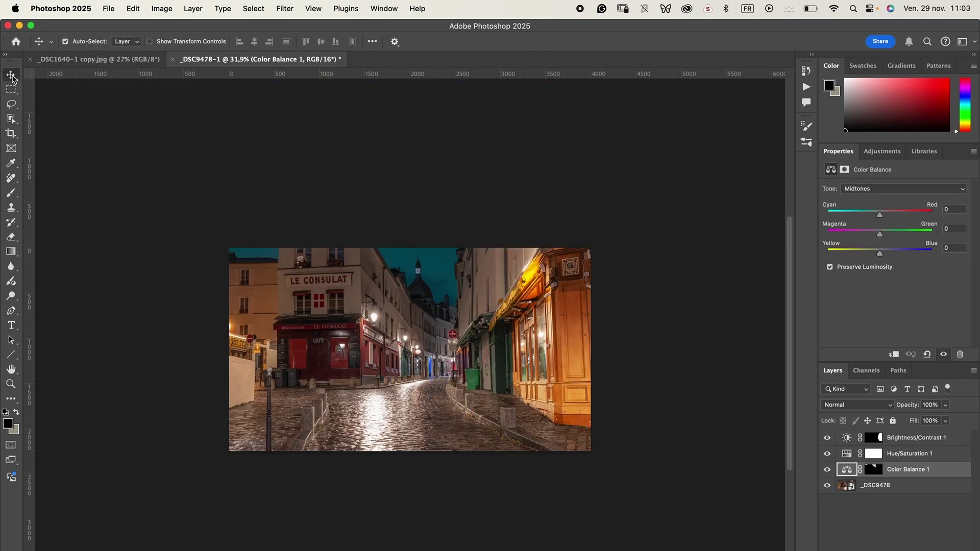
{"action": "key", "text": "super+z"}
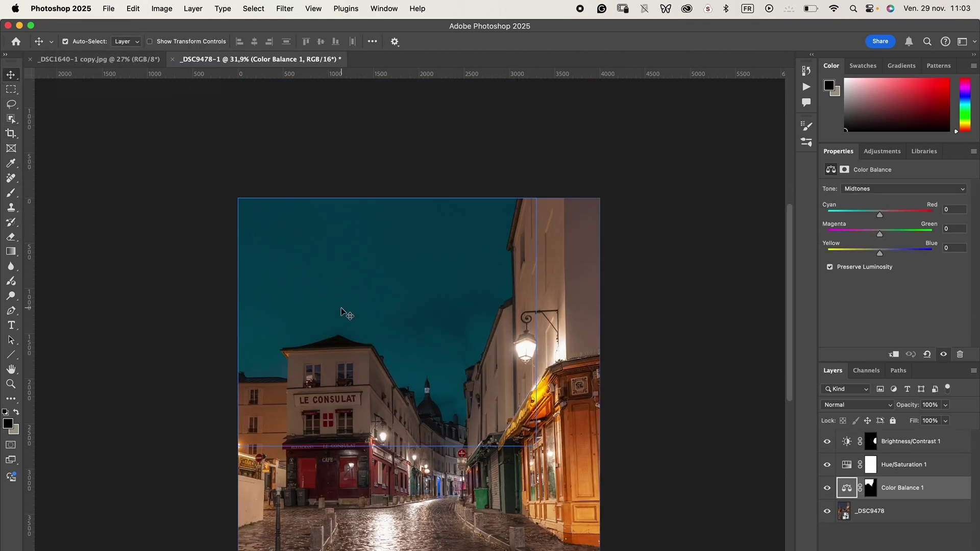
{"action": "scroll", "coordinate": [347, 314], "scroll_direction": "down", "scroll_amount": 5}
{"action": "left_click", "coordinate": [312, 251]}
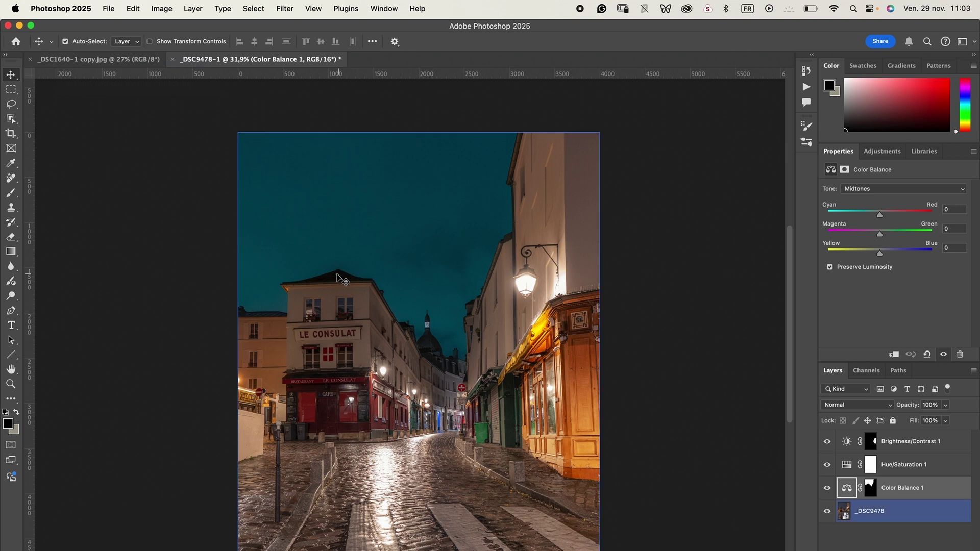
{"action": "scroll", "coordinate": [337, 280], "scroll_direction": "down", "scroll_amount": 3}
{"action": "scroll", "coordinate": [334, 278], "scroll_direction": "down", "scroll_amount": 2}
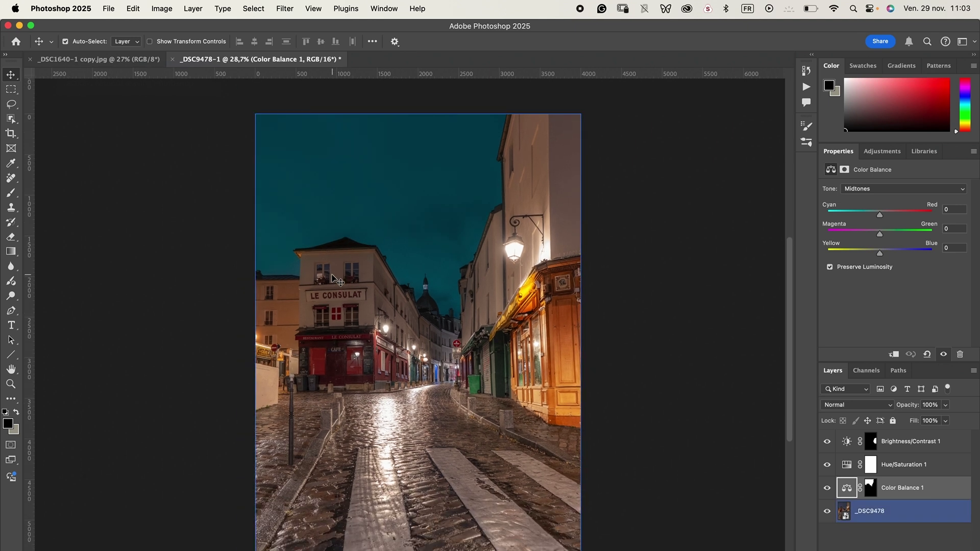
{"action": "left_click", "coordinate": [616, 299]}
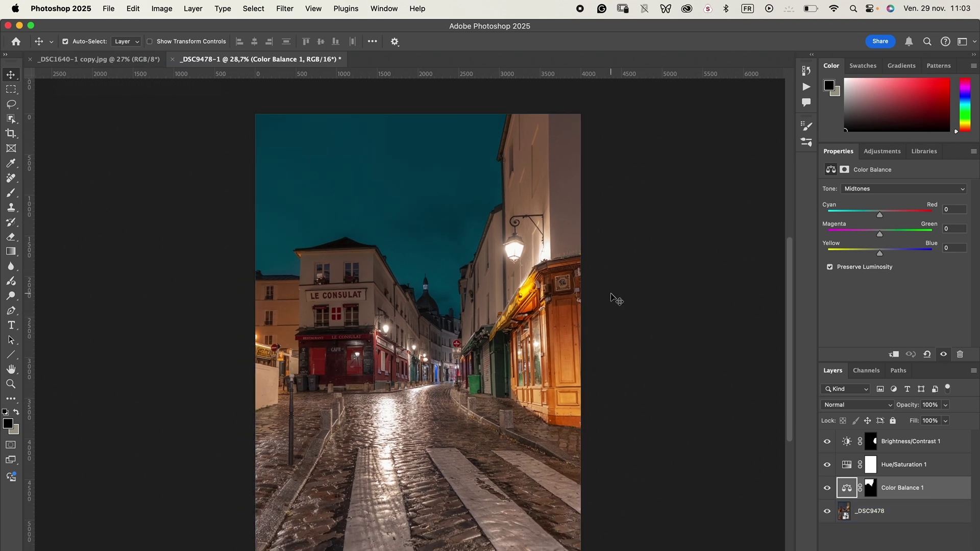
- Select the _DSC9478 layer and sample foreground colors with the Eyedropper from the orange shopfront, the teal sky and the pavement's light reflection
{"action": "left_click", "coordinate": [12, 163]}
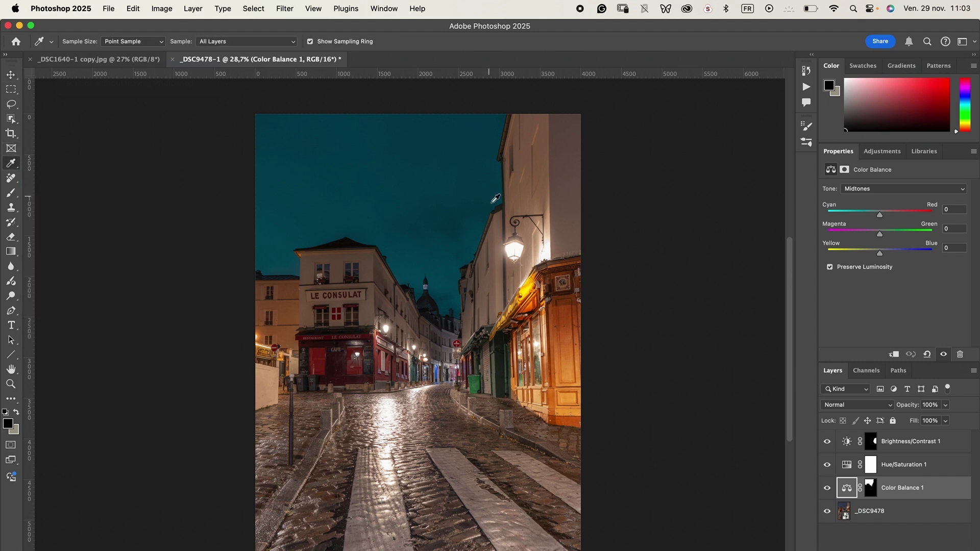
{"action": "left_click", "coordinate": [843, 509]}
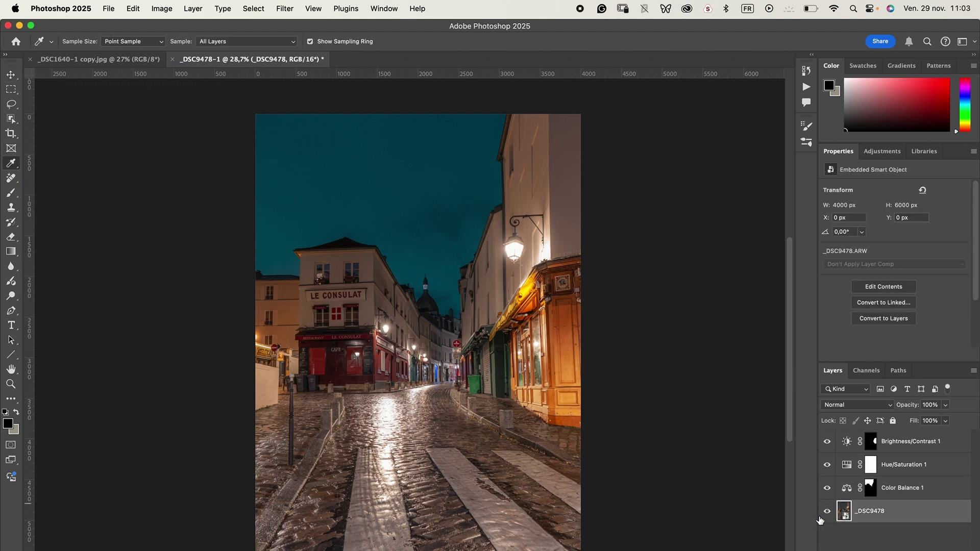
{"action": "left_click", "coordinate": [573, 354]}
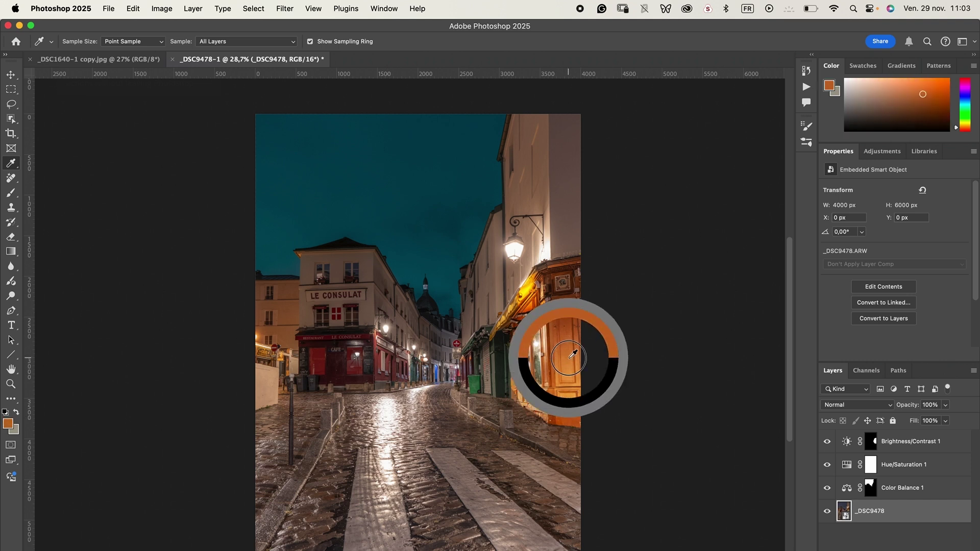
{"action": "left_click", "coordinate": [570, 360]}
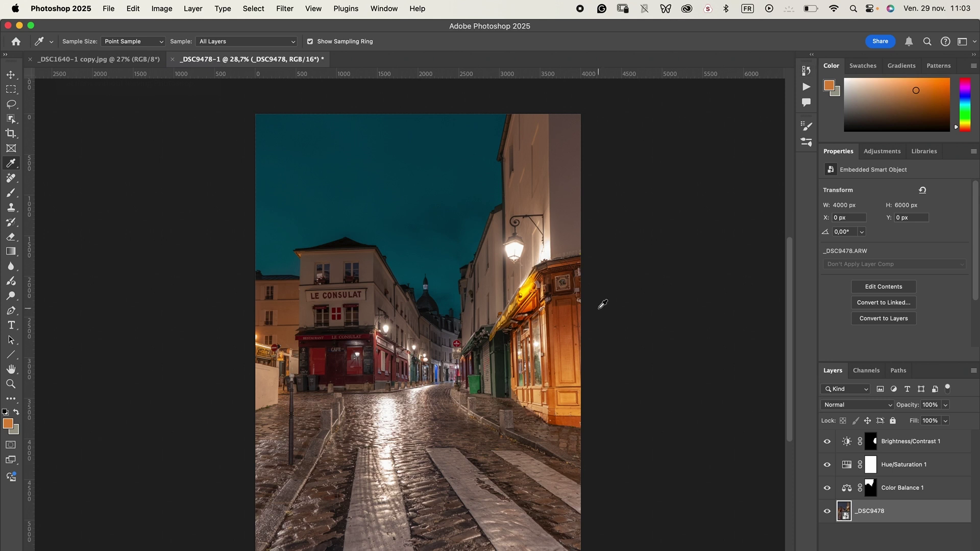
{"action": "left_click", "coordinate": [566, 350]}
{"action": "left_click_drag", "start_coordinate": [460, 197], "coordinate": [434, 158]}
{"action": "left_click", "coordinate": [435, 159]}
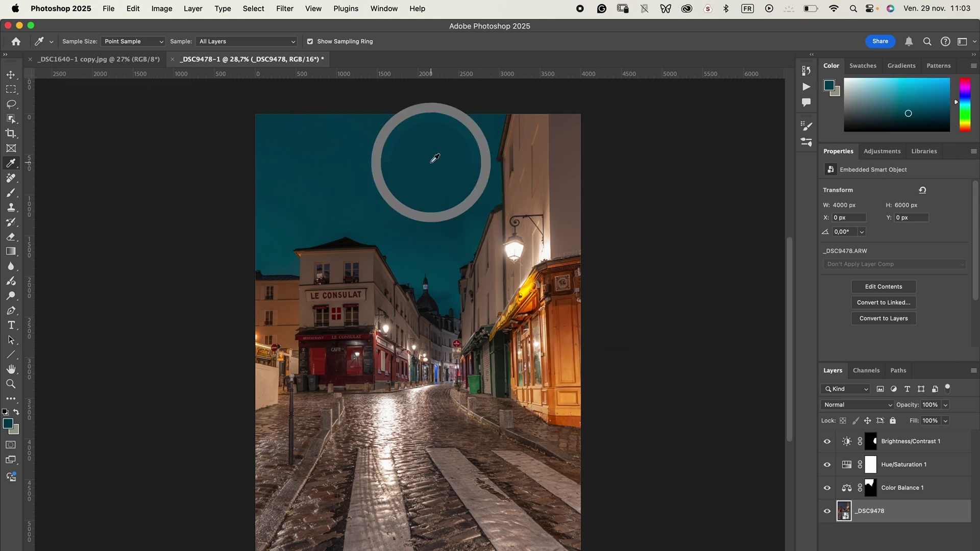
{"action": "left_click_drag", "start_coordinate": [371, 436], "coordinate": [379, 481]}
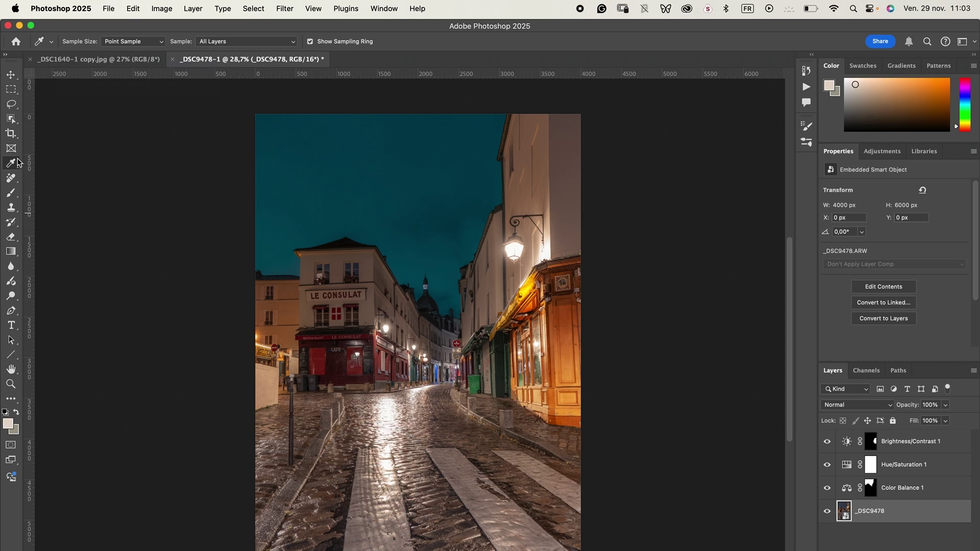
- Activate the Remove tool, accept the generative AI guidelines and add an empty layer directly above the _DSC9478 photo
{"action": "left_click", "coordinate": [11, 183]}
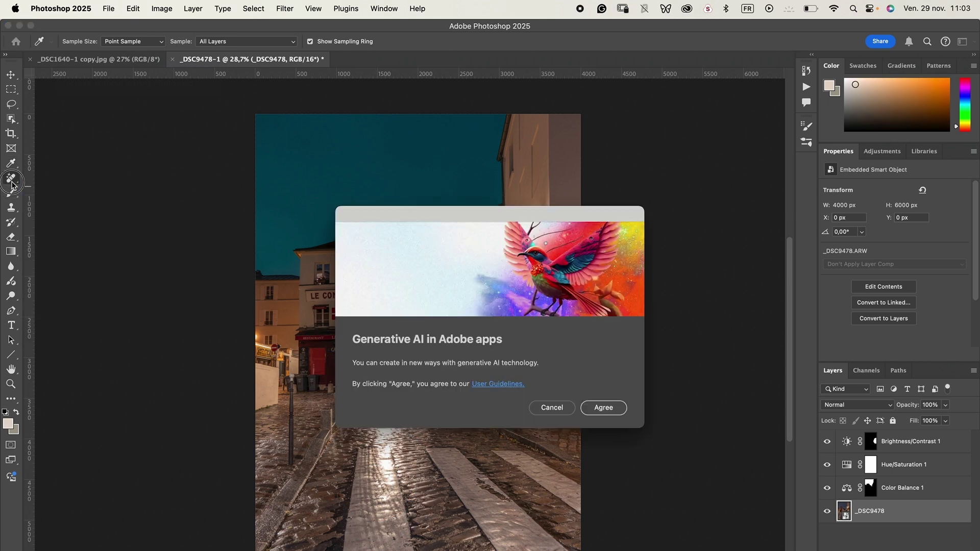
{"action": "key", "text": "Return"}
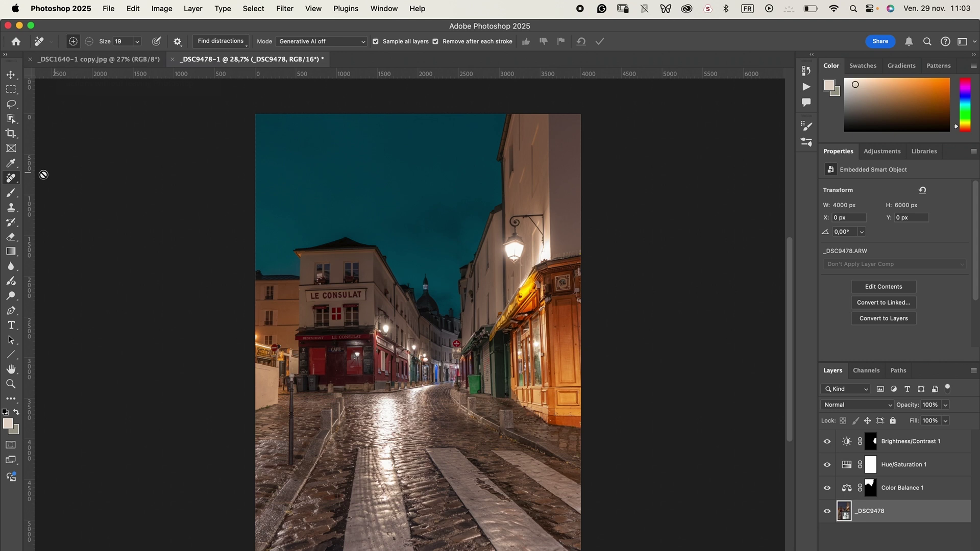
{"action": "right_click", "coordinate": [14, 182]}
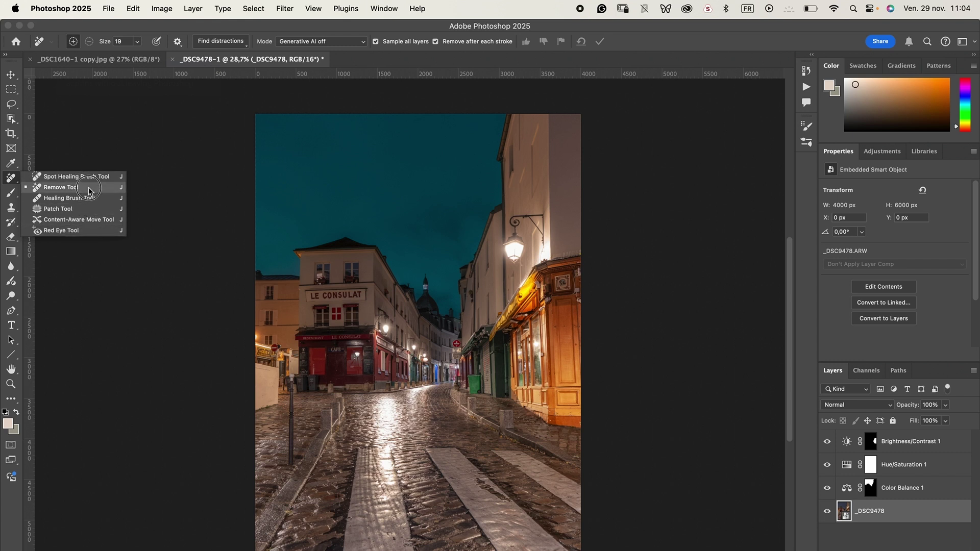
{"action": "left_click", "coordinate": [88, 190]}
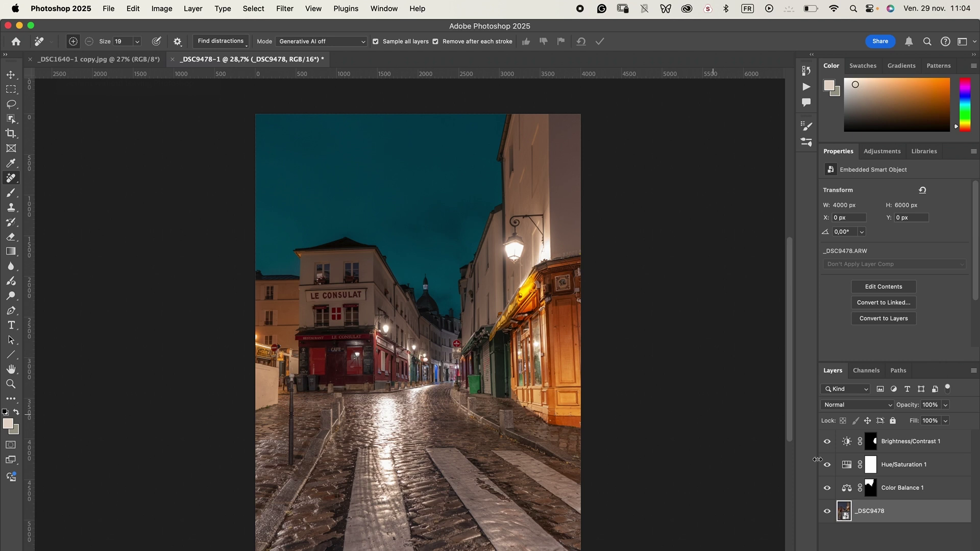
{"action": "right_click", "coordinate": [16, 180]}
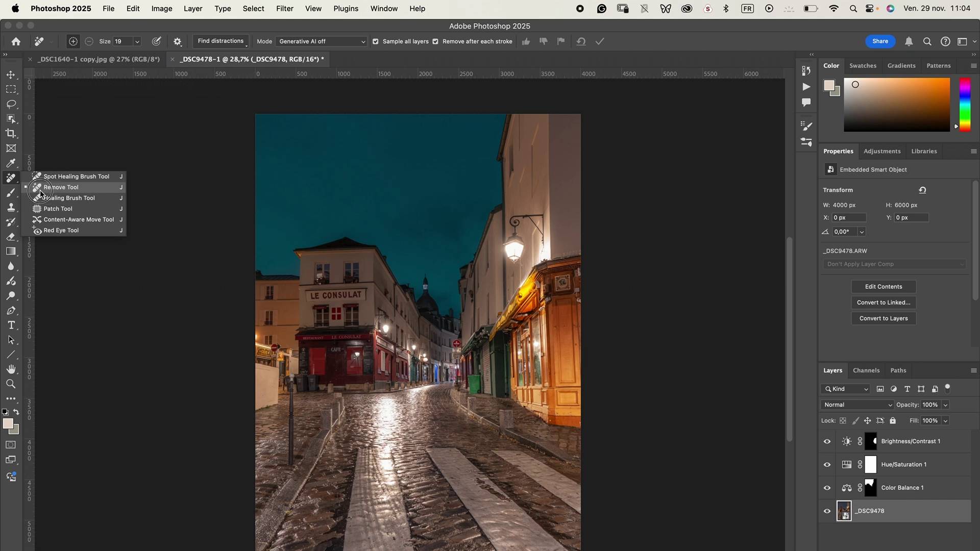
{"action": "left_click", "coordinate": [62, 188]}
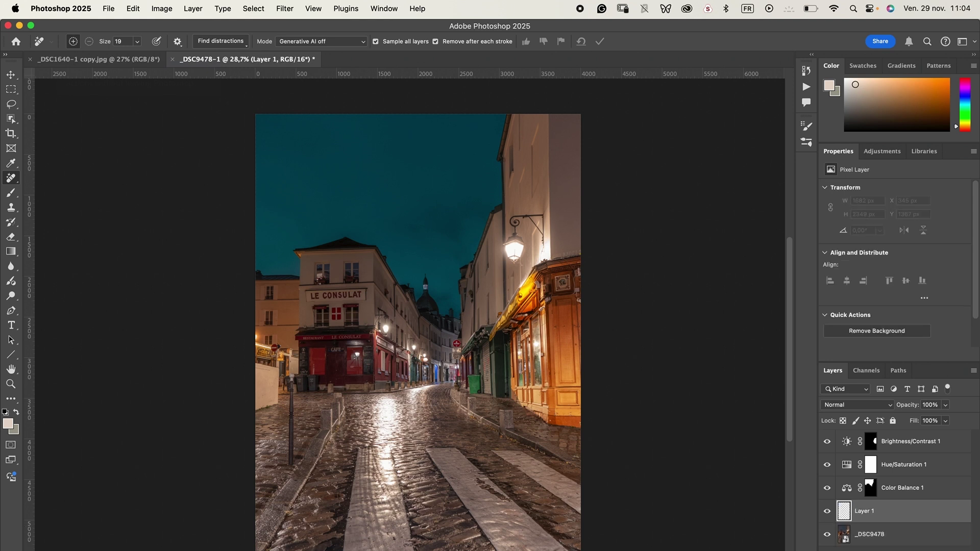
- Move Layer 1 to the top of the stack and clean up the middle crosswalk stripe on it with the Remove tool at size 153
{"action": "left_click_drag", "start_coordinate": [915, 505], "coordinate": [912, 438]}
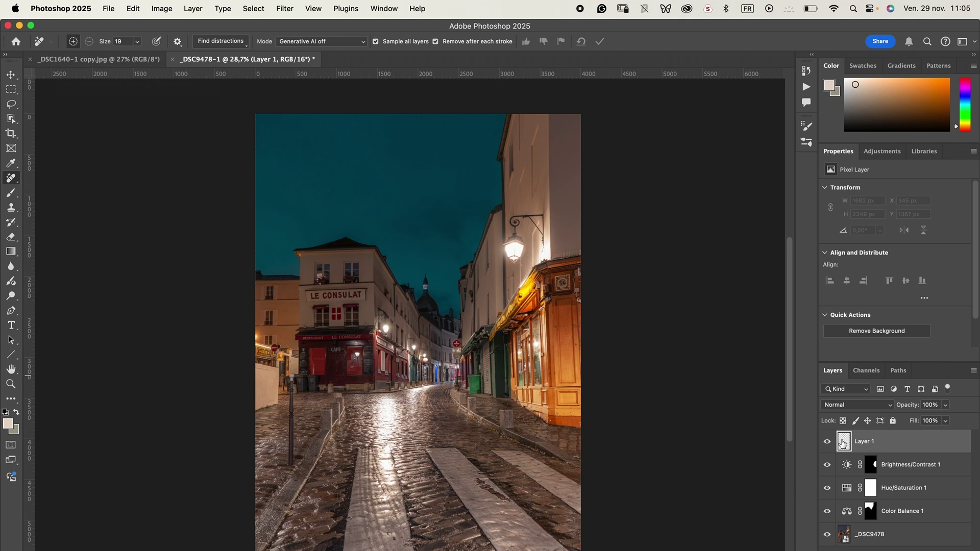
{"action": "mouse_move", "coordinate": [491, 493]}
{"action": "left_mouse_down"}
{"action": "mouse_move", "coordinate": [672, 475]}
{"action": "mouse_move", "coordinate": [500, 480]}
{"action": "mouse_move", "coordinate": [504, 499]}
{"action": "mouse_move", "coordinate": [474, 479]}
{"action": "left_mouse_up"}
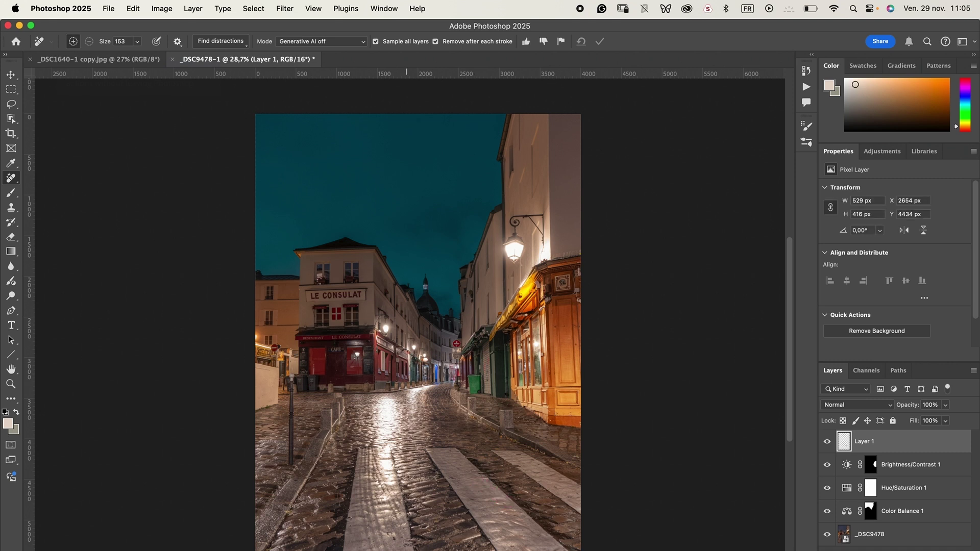
{"action": "left_click", "coordinate": [828, 443]}
{"action": "left_click", "coordinate": [828, 442]}
{"action": "left_click", "coordinate": [828, 442]}
{"action": "left_click", "coordinate": [828, 442]}
- Retouch the left crosswalk stripe on Layer 1 with the Content-Aware Spot Healing Brush at size 157
{"action": "left_click", "coordinate": [13, 177]}
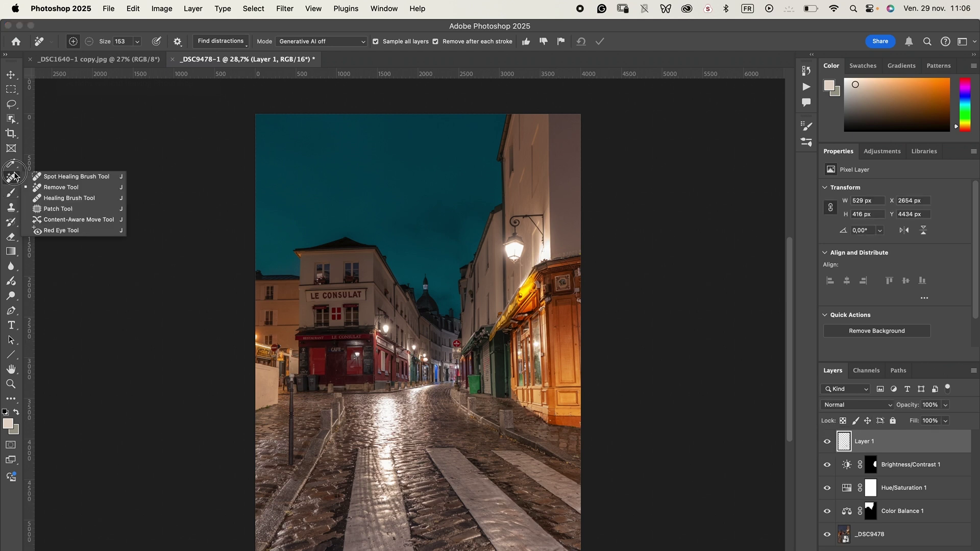
{"action": "left_click", "coordinate": [61, 177]}
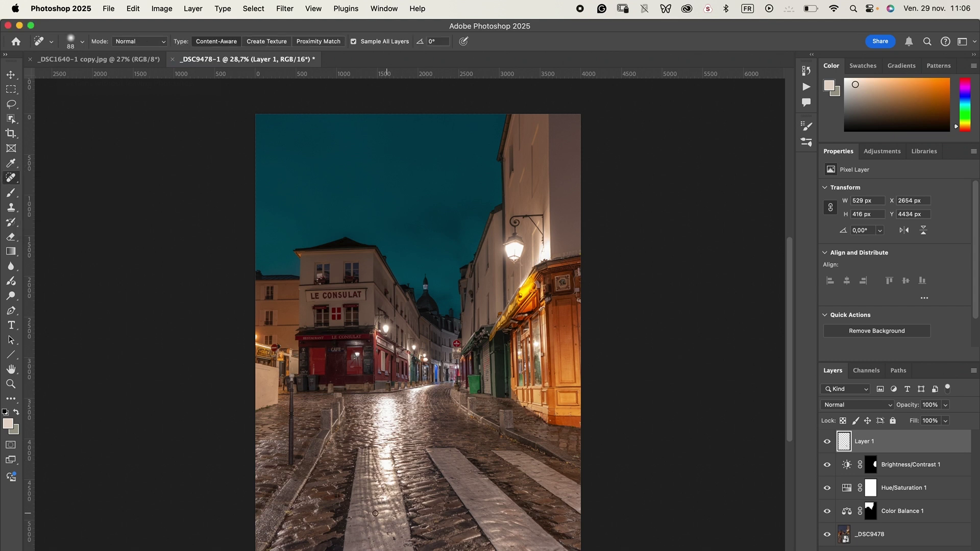
{"action": "left_click", "coordinate": [11, 177]}
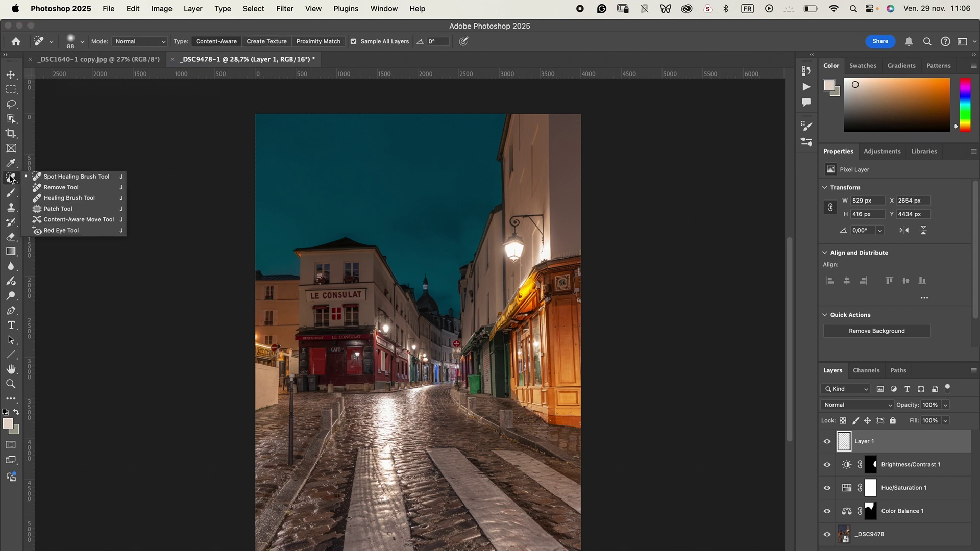
{"action": "key", "text": "Escape"}
{"action": "mouse_move", "coordinate": [388, 522]}
{"action": "left_mouse_down"}
{"action": "mouse_move", "coordinate": [401, 522]}
{"action": "mouse_move", "coordinate": [388, 549]}
{"action": "left_mouse_up"}
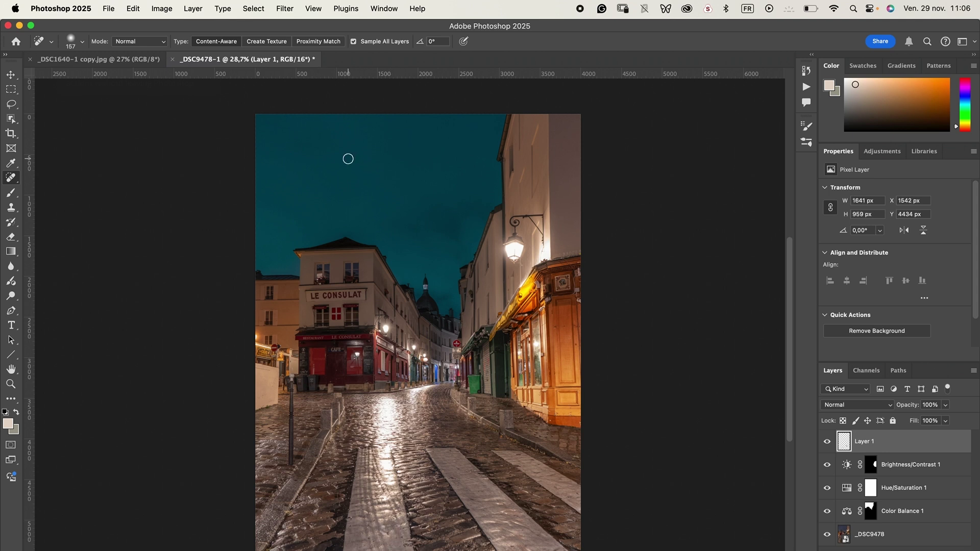
{"action": "left_click", "coordinate": [11, 177]}
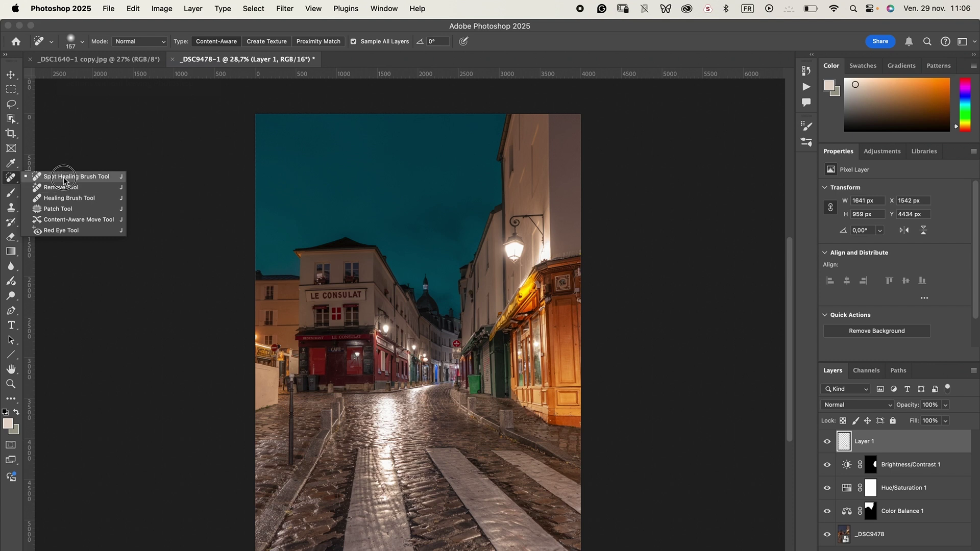
{"action": "left_click", "coordinate": [15, 177]}
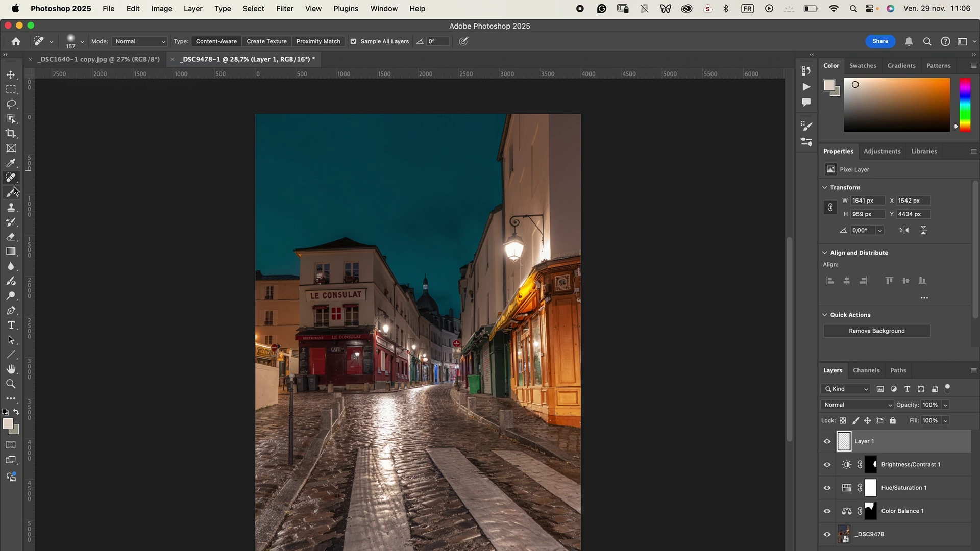
- Switch to the Brush tool and set white as the foreground color and black as the background color
{"action": "left_click", "coordinate": [14, 191]}
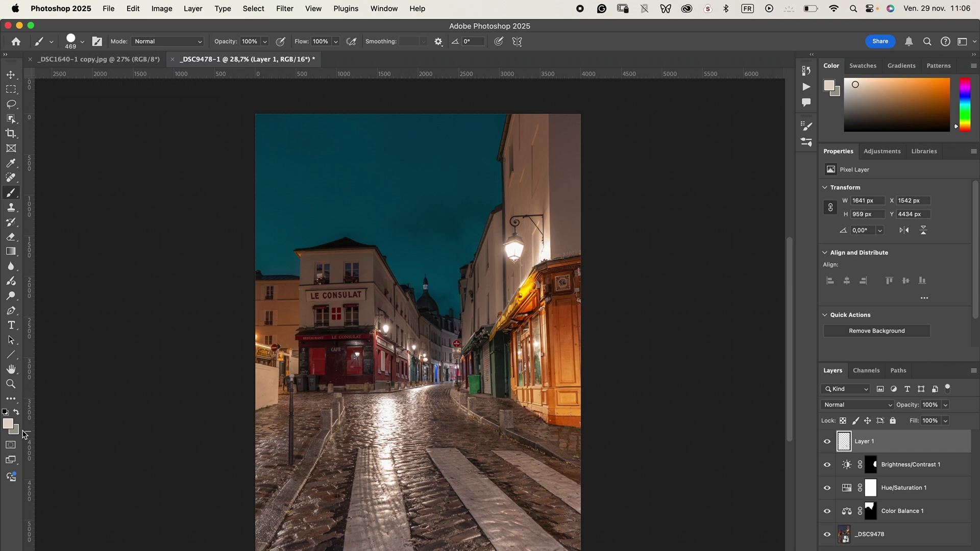
{"action": "key", "text": "d"}
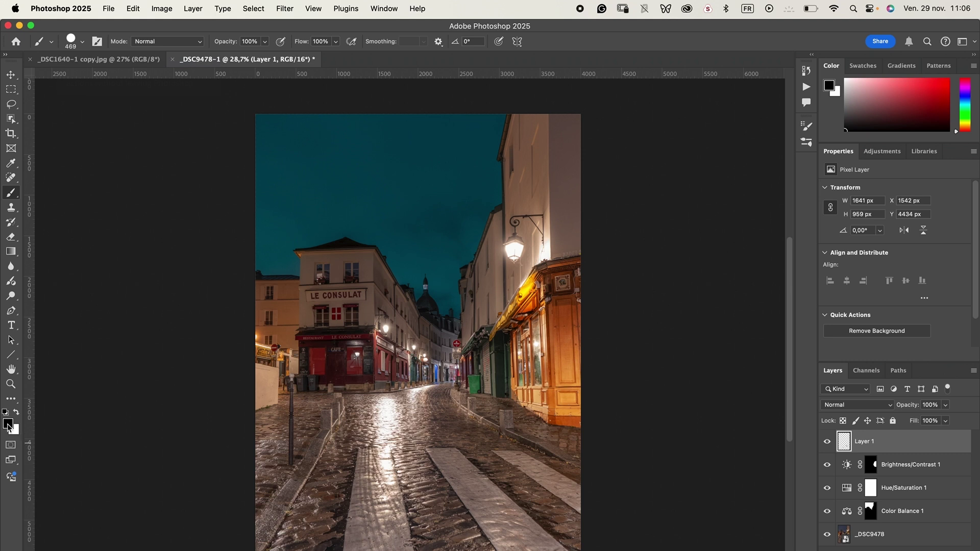
{"action": "key", "text": "x"}
- Try a white and a black diagonal Brush stroke at size 469 across the photo on Layer 1, undoing each one
{"action": "left_click", "coordinate": [343, 440]}
{"action": "left_click", "coordinate": [519, 160], "text": "shift"}
{"action": "left_click", "coordinate": [546, 127], "text": "shift"}
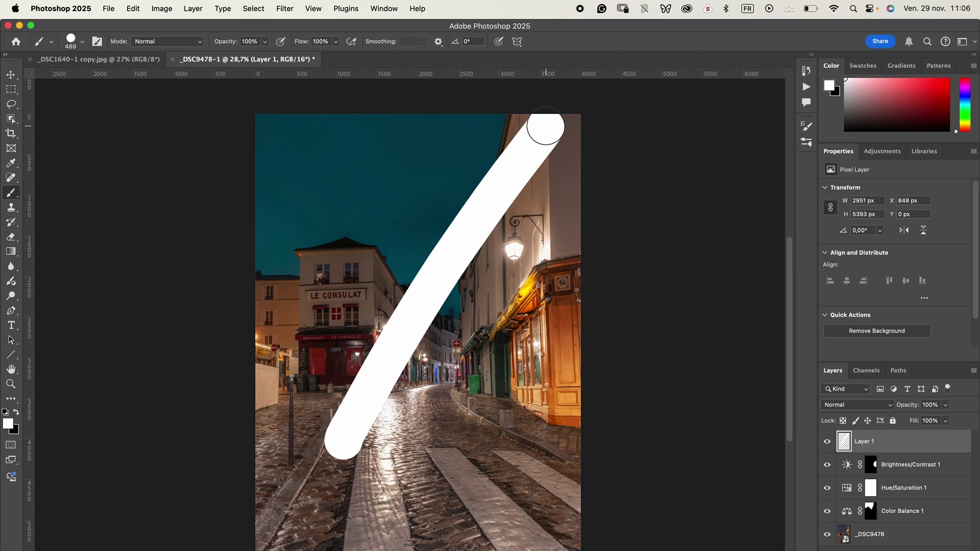
{"action": "key", "text": "super+z"}
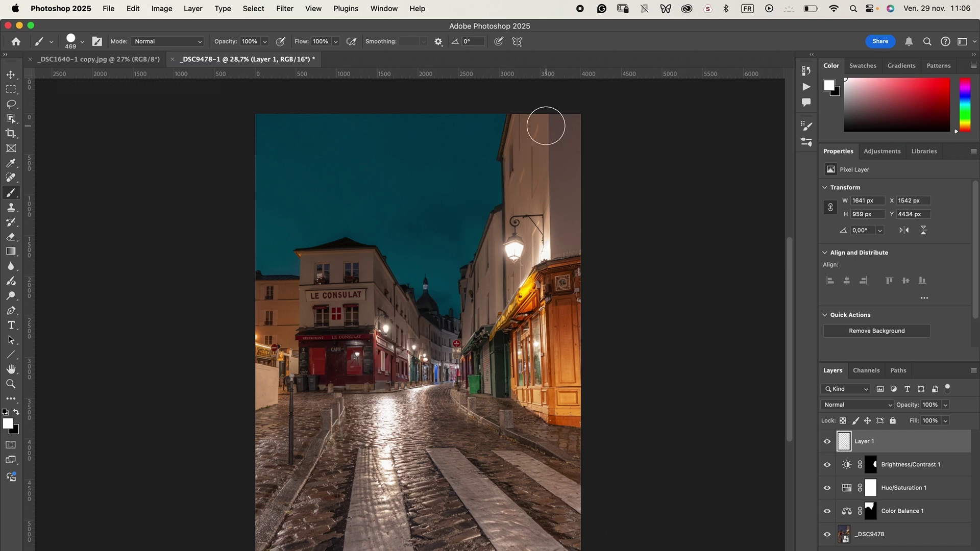
{"action": "key", "text": "x"}
{"action": "left_click_drag", "start_coordinate": [306, 482], "coordinate": [589, 72]}
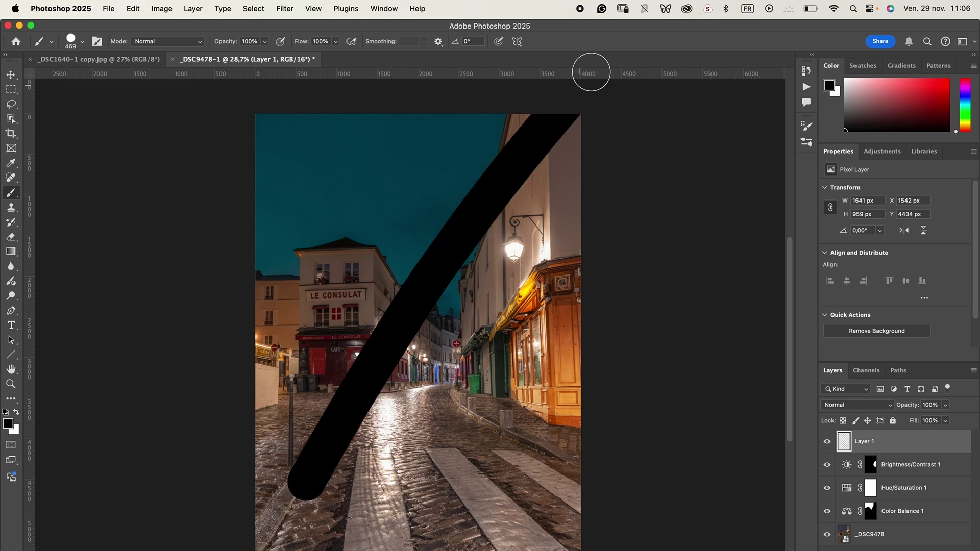
{"action": "key", "text": "super+z"}
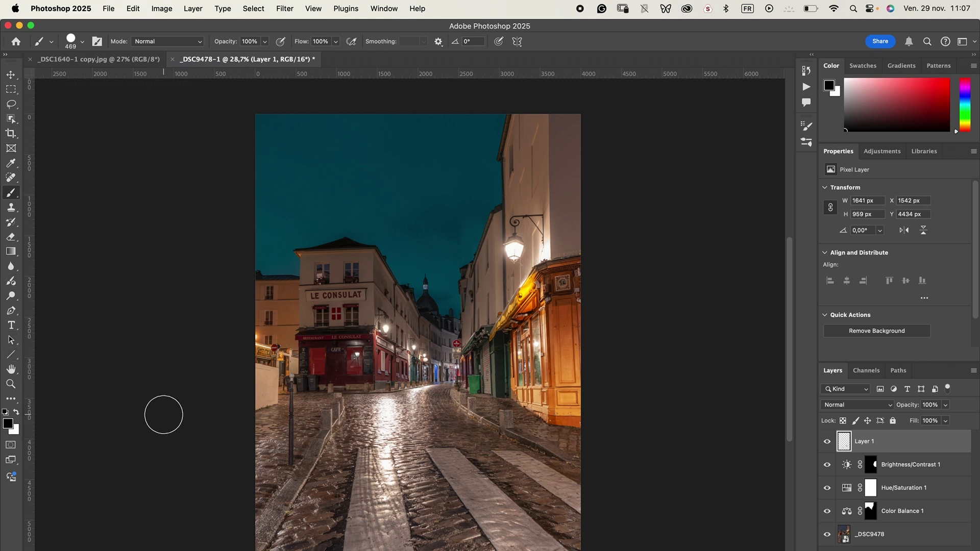
- Erase part of the retouching over the middle crosswalk stripe on Layer 1 with the Eraser at size 150
{"action": "left_click", "coordinate": [12, 238]}
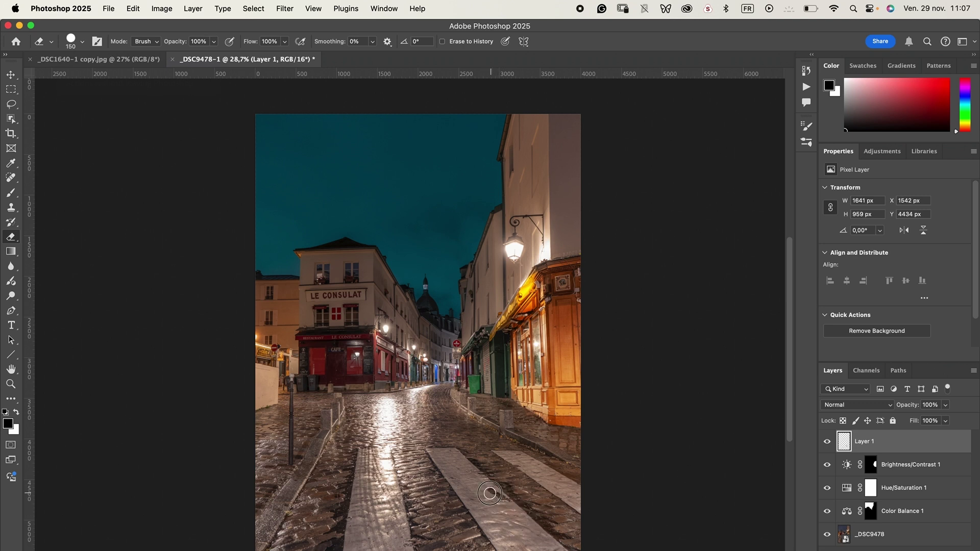
{"action": "mouse_move", "coordinate": [483, 483]}
{"action": "left_mouse_down"}
{"action": "mouse_move", "coordinate": [471, 480]}
{"action": "mouse_move", "coordinate": [490, 468]}
{"action": "mouse_move", "coordinate": [514, 496]}
{"action": "left_mouse_up"}
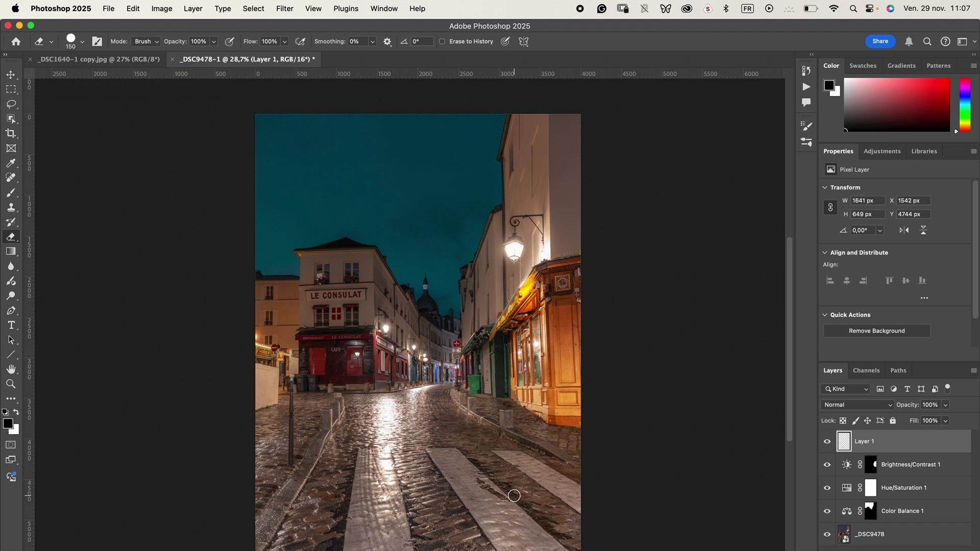
- Hide all layers above _DSC9478, rasterize that smart object and try erasing a patch of the middle crosswalk stripe at size 150
{"action": "left_click", "coordinate": [846, 537]}
{"action": "left_click_drag", "start_coordinate": [827, 442], "coordinate": [840, 529]}
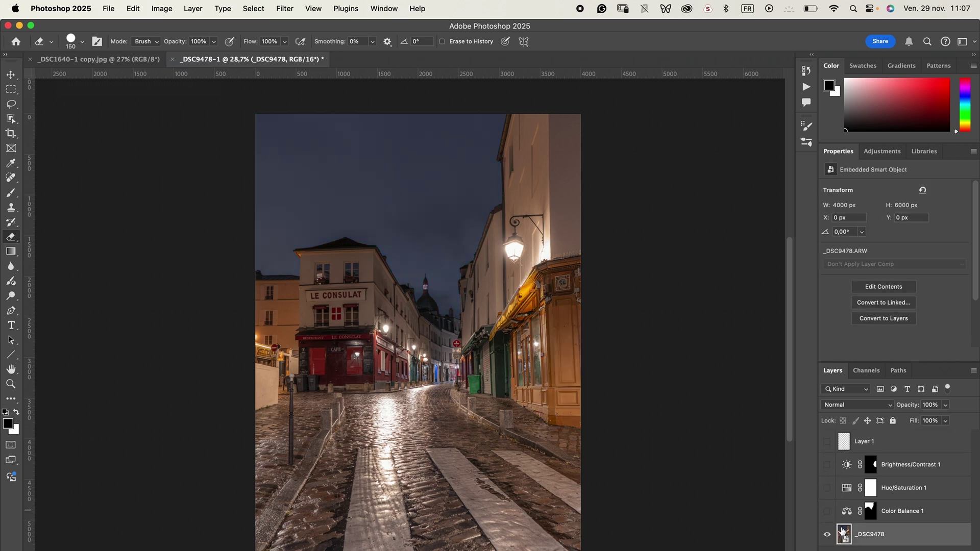
{"action": "key", "text": "j"}
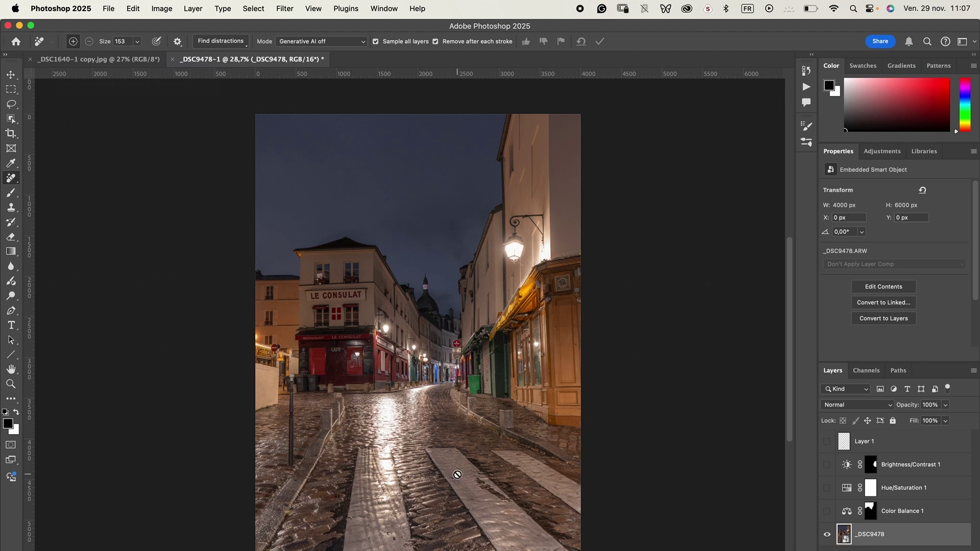
{"action": "key", "text": "e"}
{"action": "left_click", "coordinate": [478, 483]}
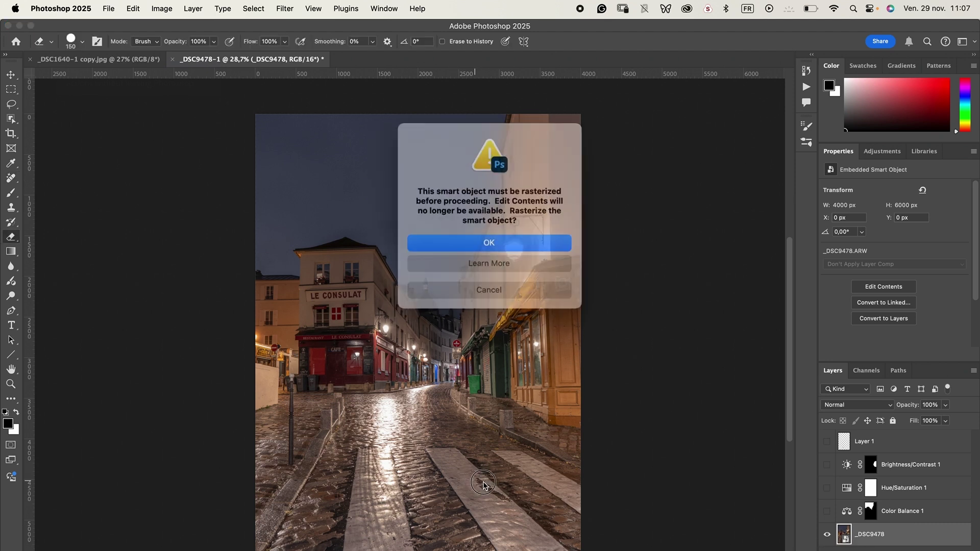
{"action": "left_click", "coordinate": [516, 243]}
{"action": "left_click_drag", "start_coordinate": [478, 479], "coordinate": [520, 501]}
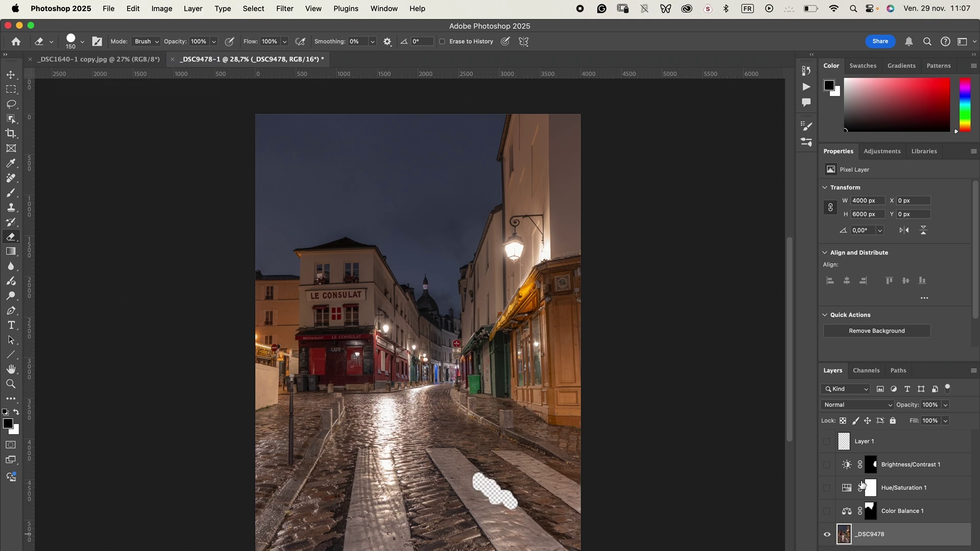
- Undo the erasing and rasterizing of _DSC9478 and show Layer 1 and the three adjustment layers again
{"action": "key", "text": "super+z"}
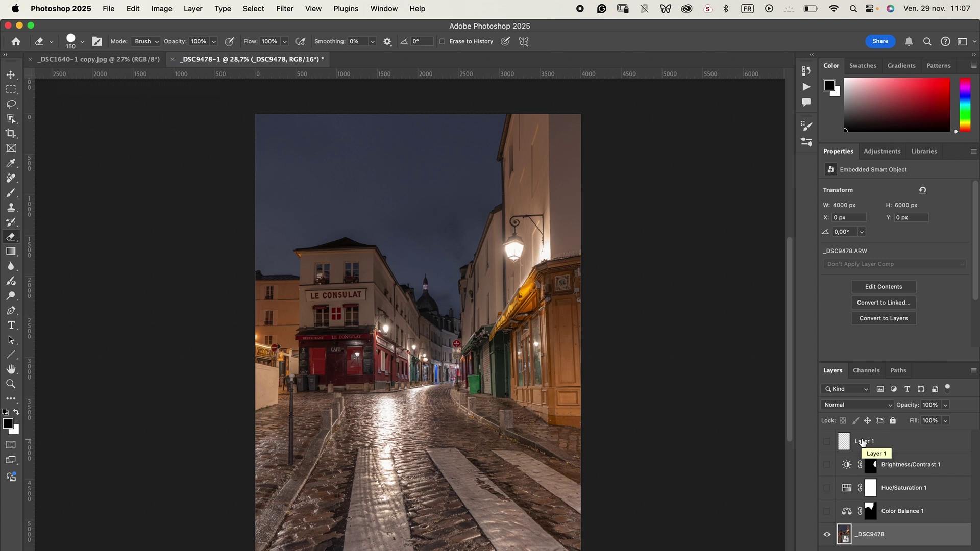
{"action": "left_click_drag", "start_coordinate": [828, 511], "coordinate": [828, 438]}
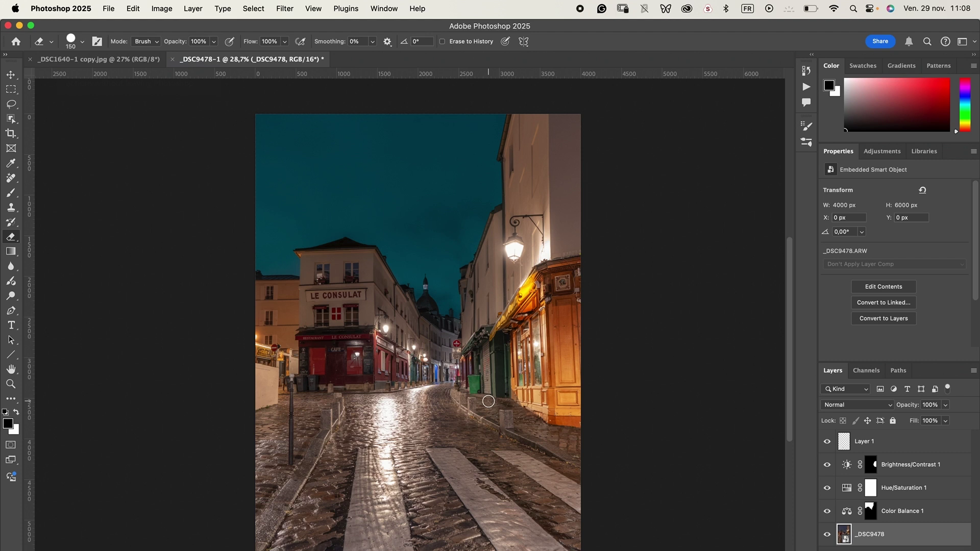
- Bring up the available adjustments with the _DSC9478 layer selected
{"action": "left_click", "coordinate": [889, 151]}
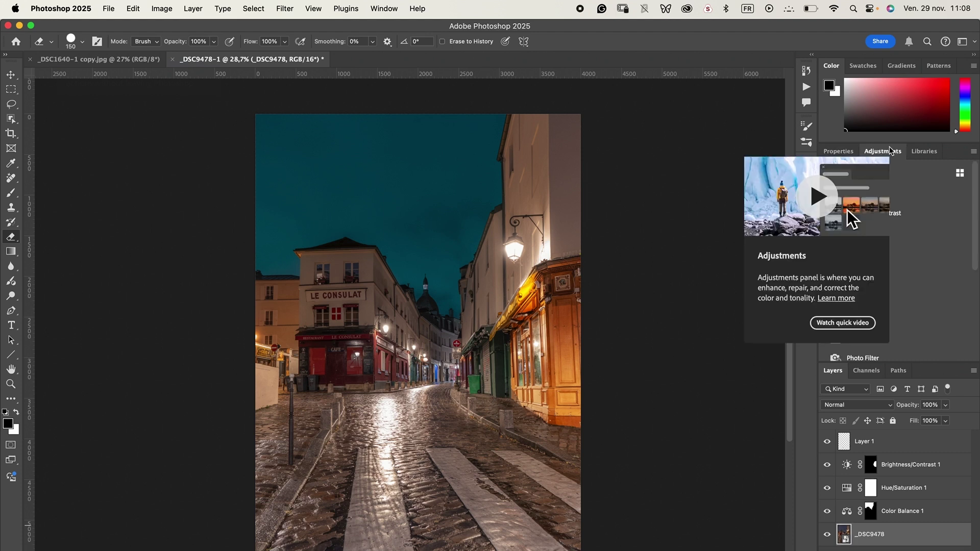